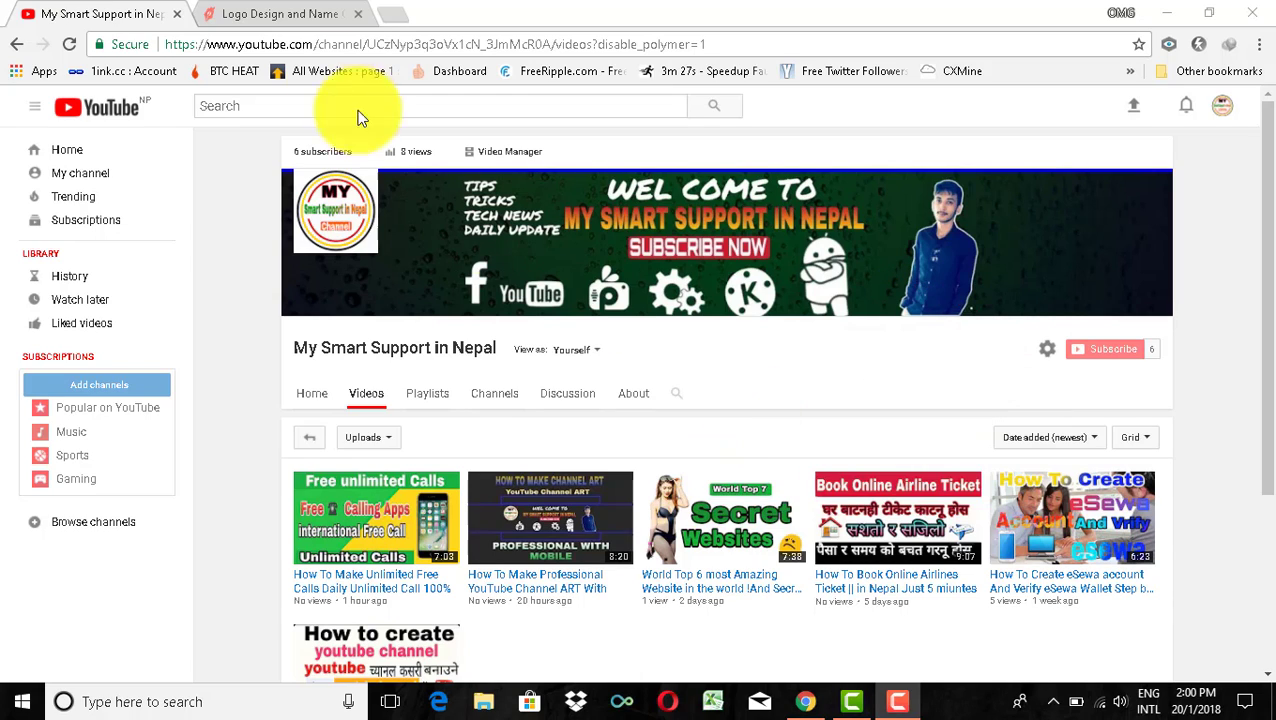
Step: Switch to the flamingtext.com tab and look over the Free Logo Designs home page
left_click(313, 14)
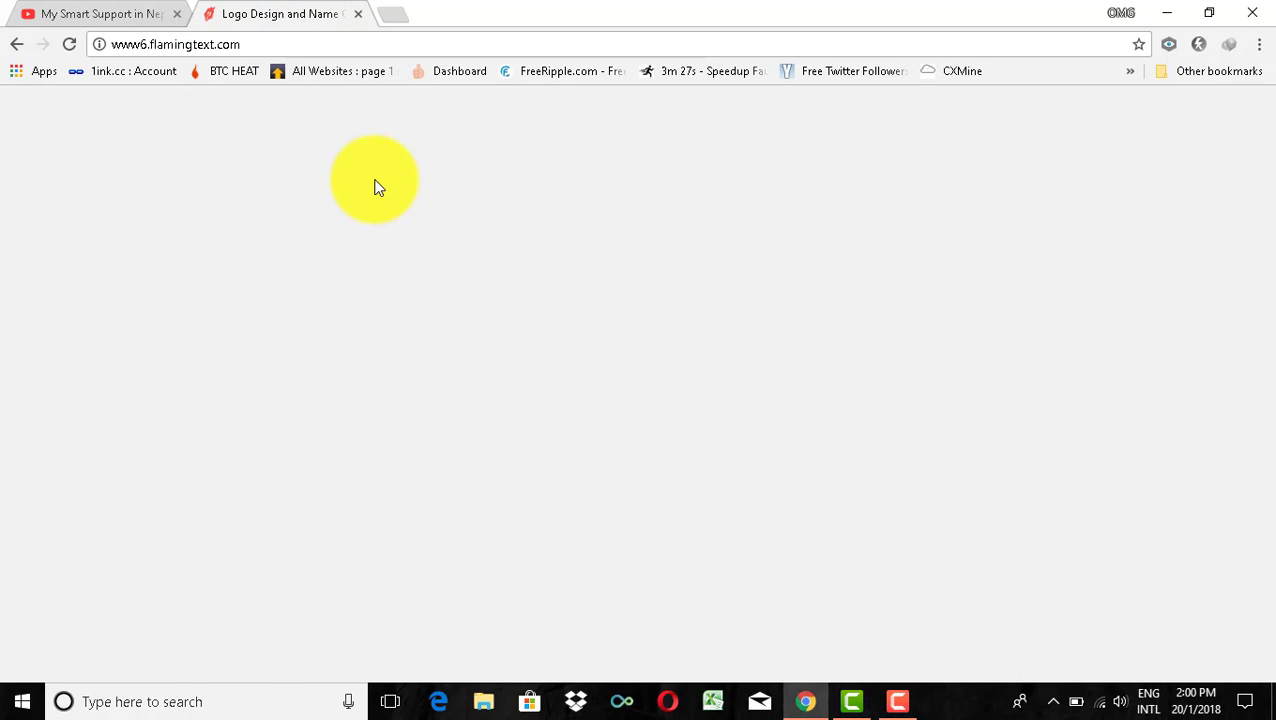
scroll(390, 192, "up", 5)
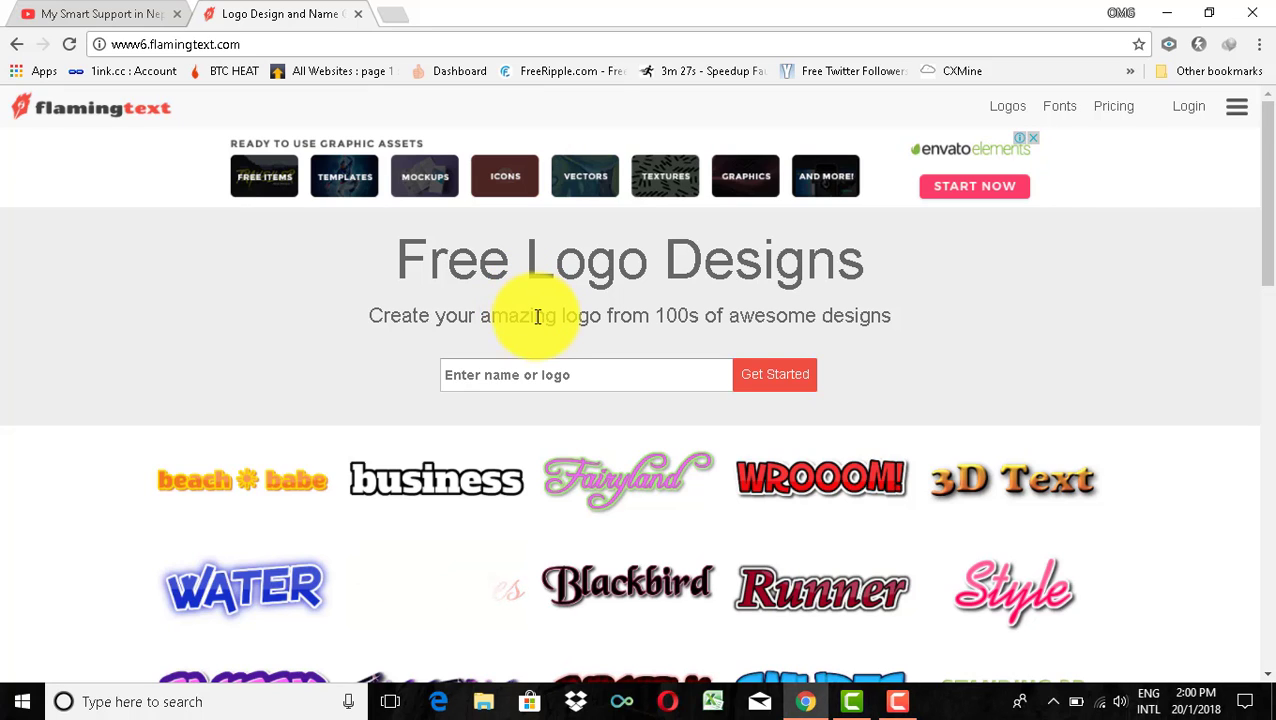
scroll(535, 327, "down", 1)
scroll(531, 340, "down", 2)
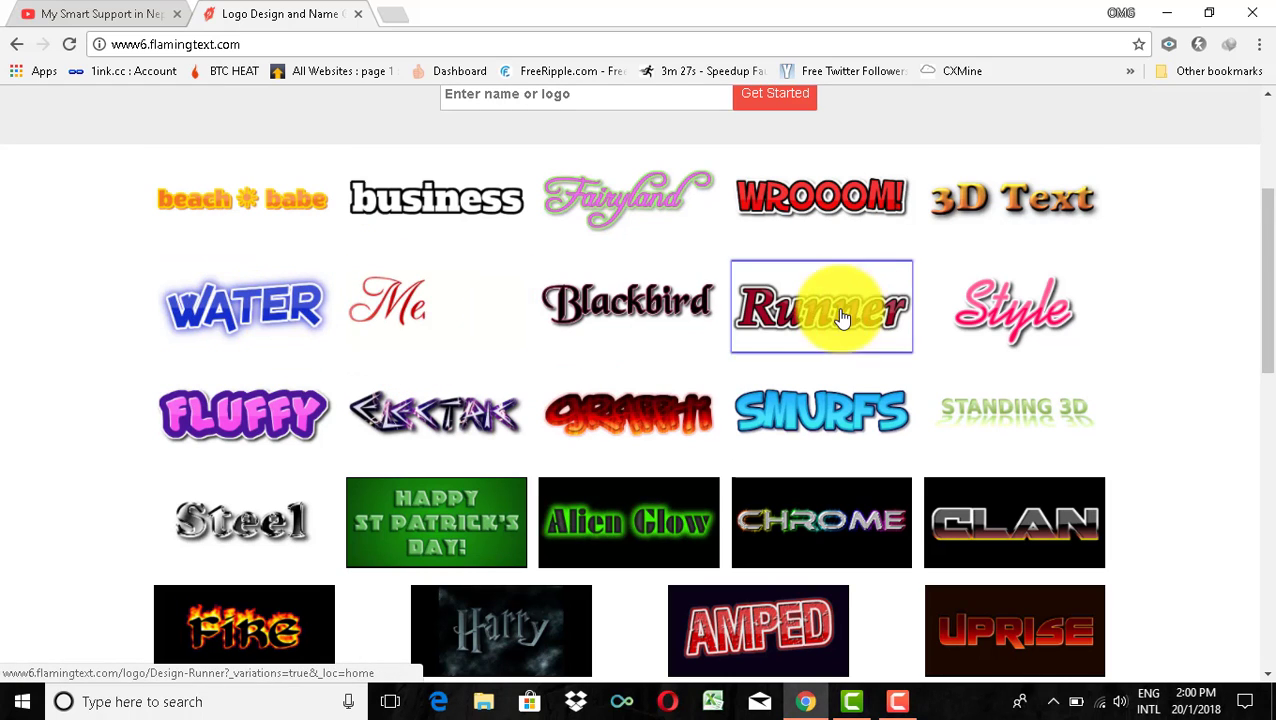
scroll(953, 342, "down", 2)
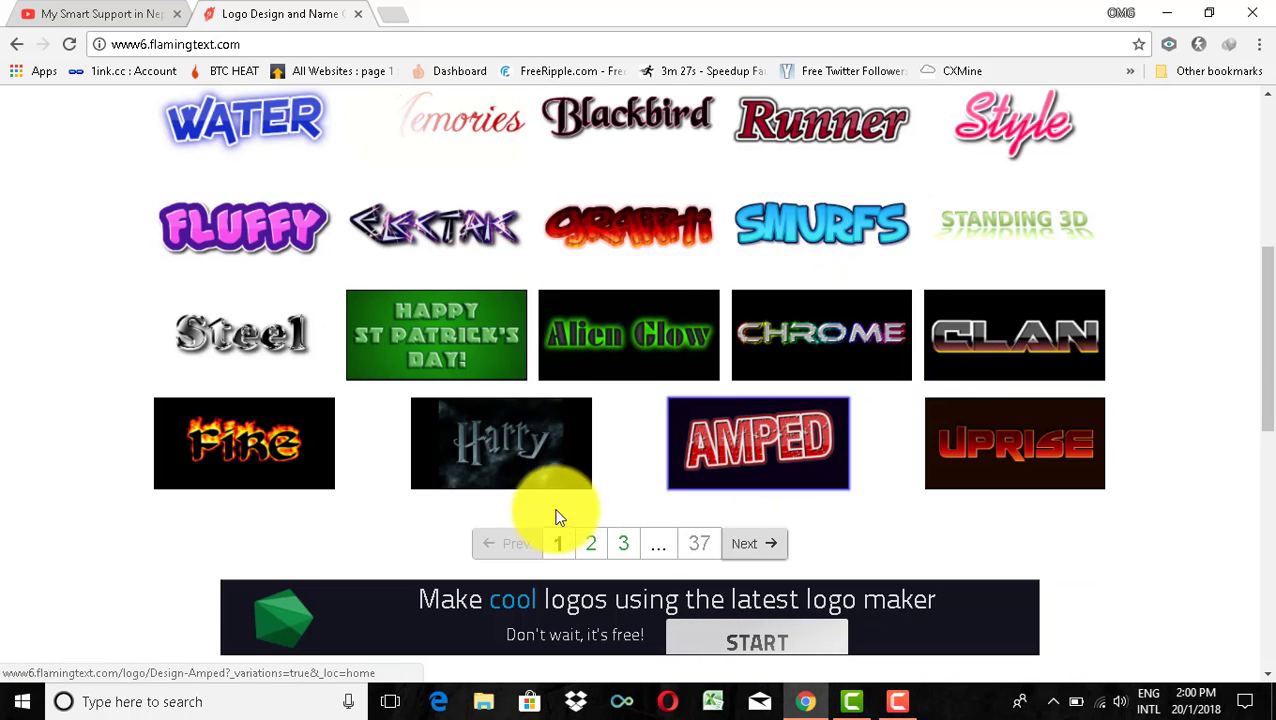
scroll(613, 520, "up", 4)
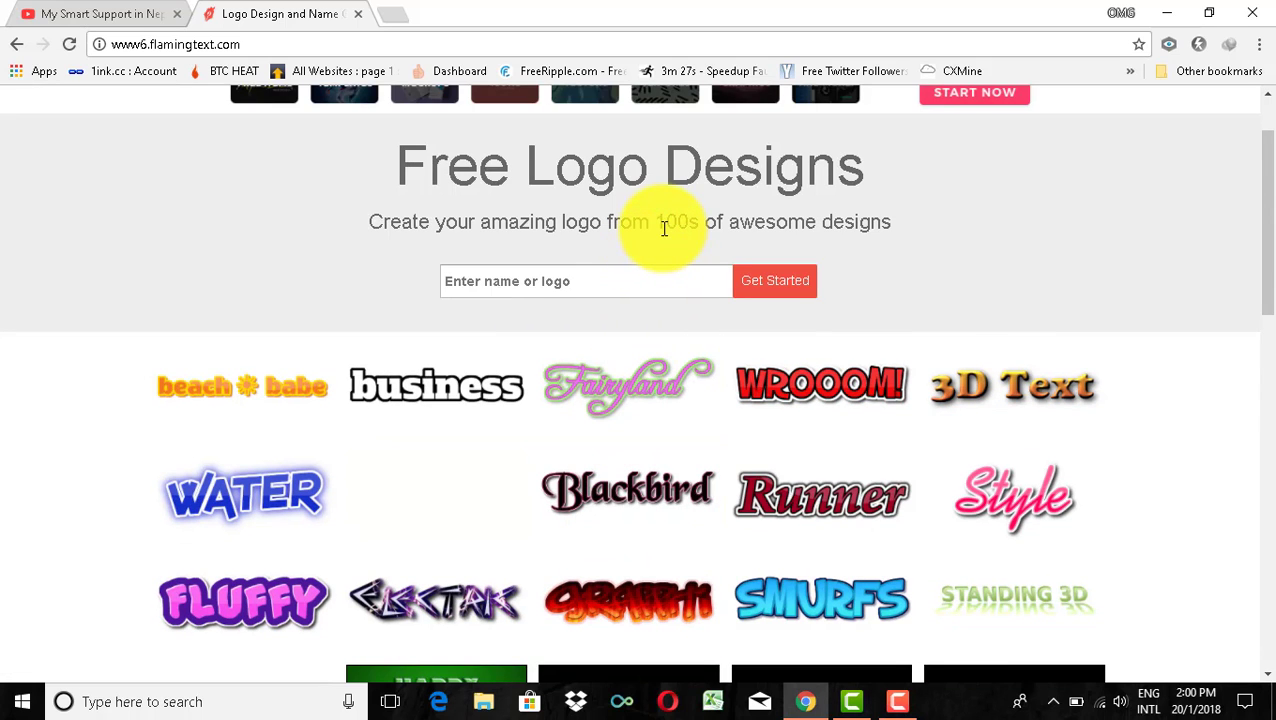
Step: Browse the home page's gallery of logo styles
double_click(680, 222)
left_click(834, 279)
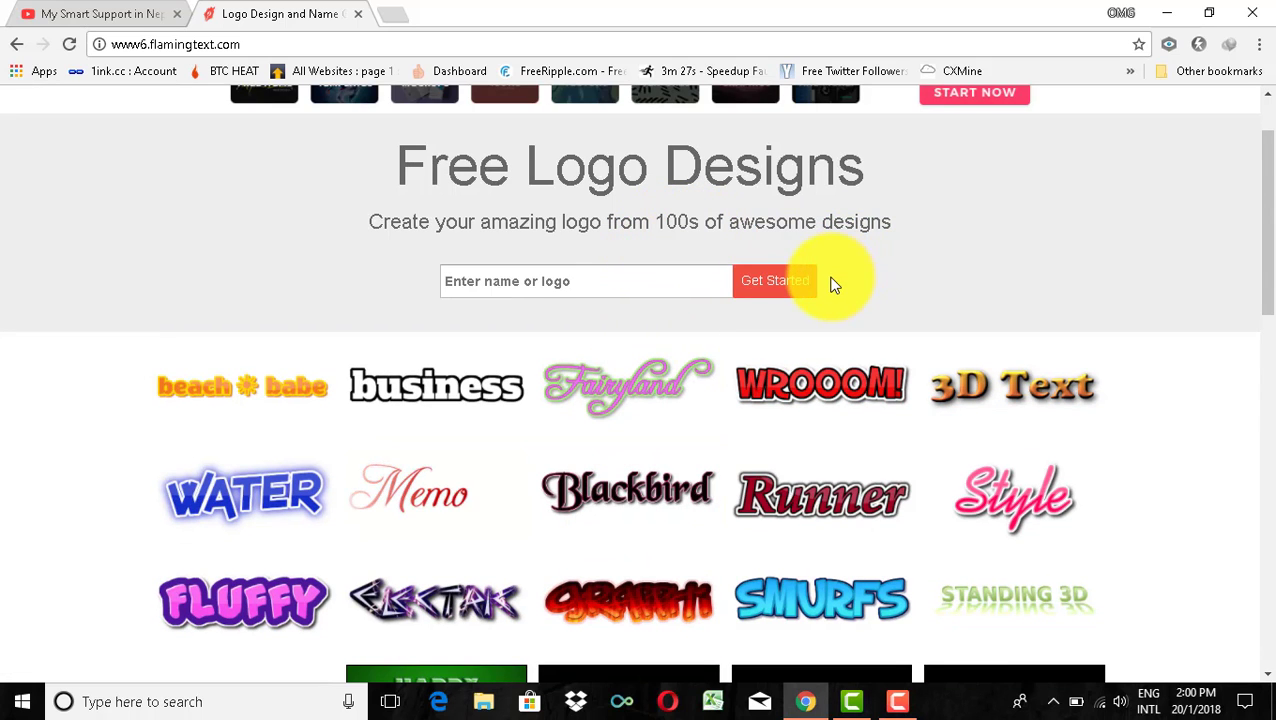
scroll(692, 347, "down", 3)
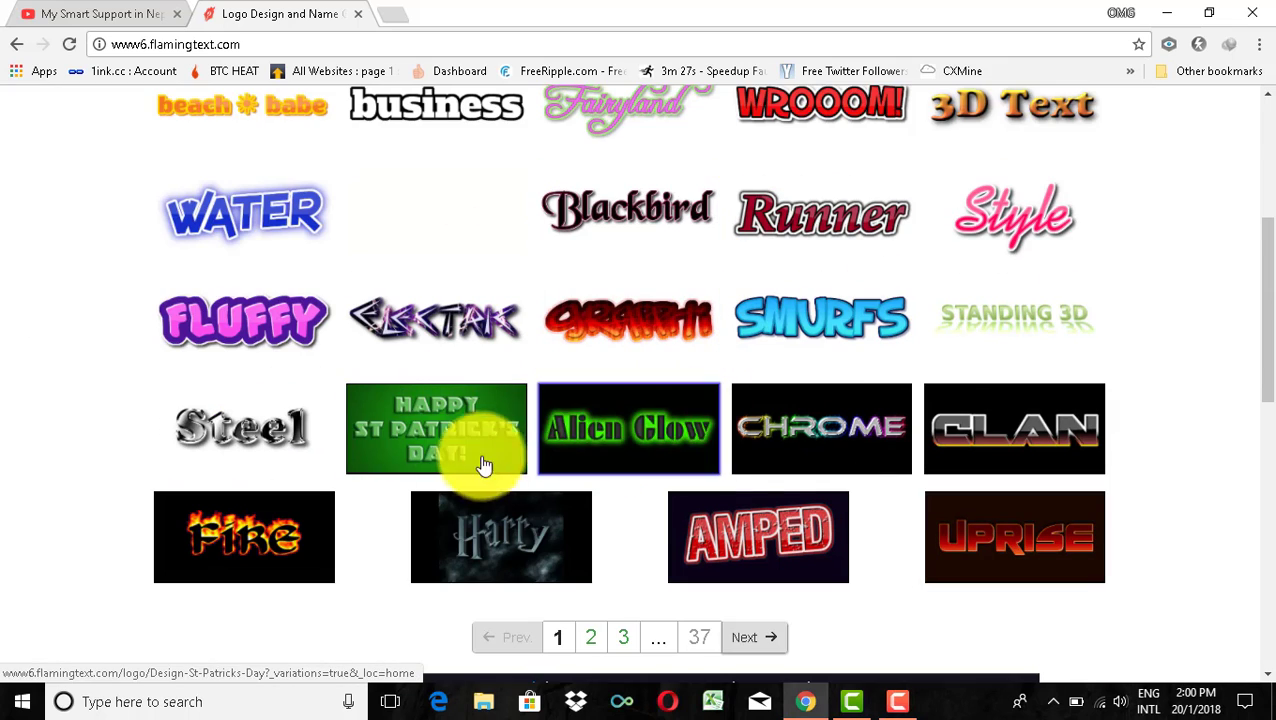
scroll(912, 300, "up", 3)
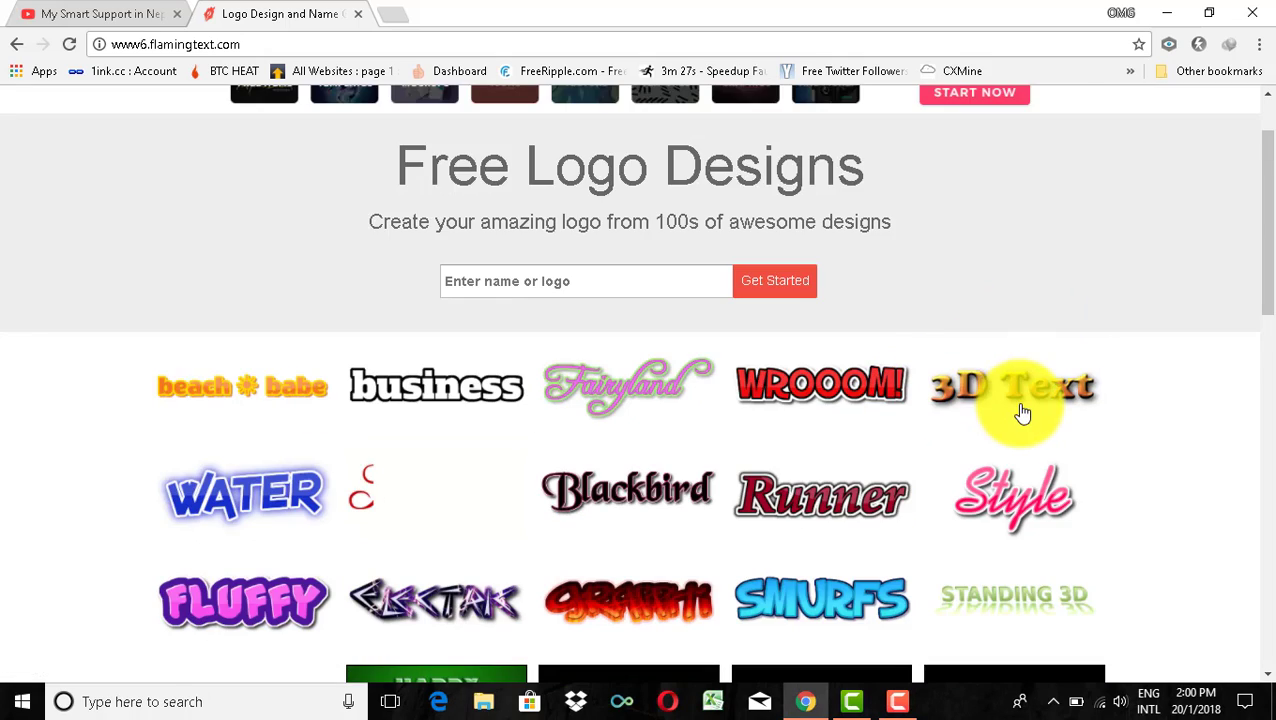
scroll(1010, 420, "down", 3)
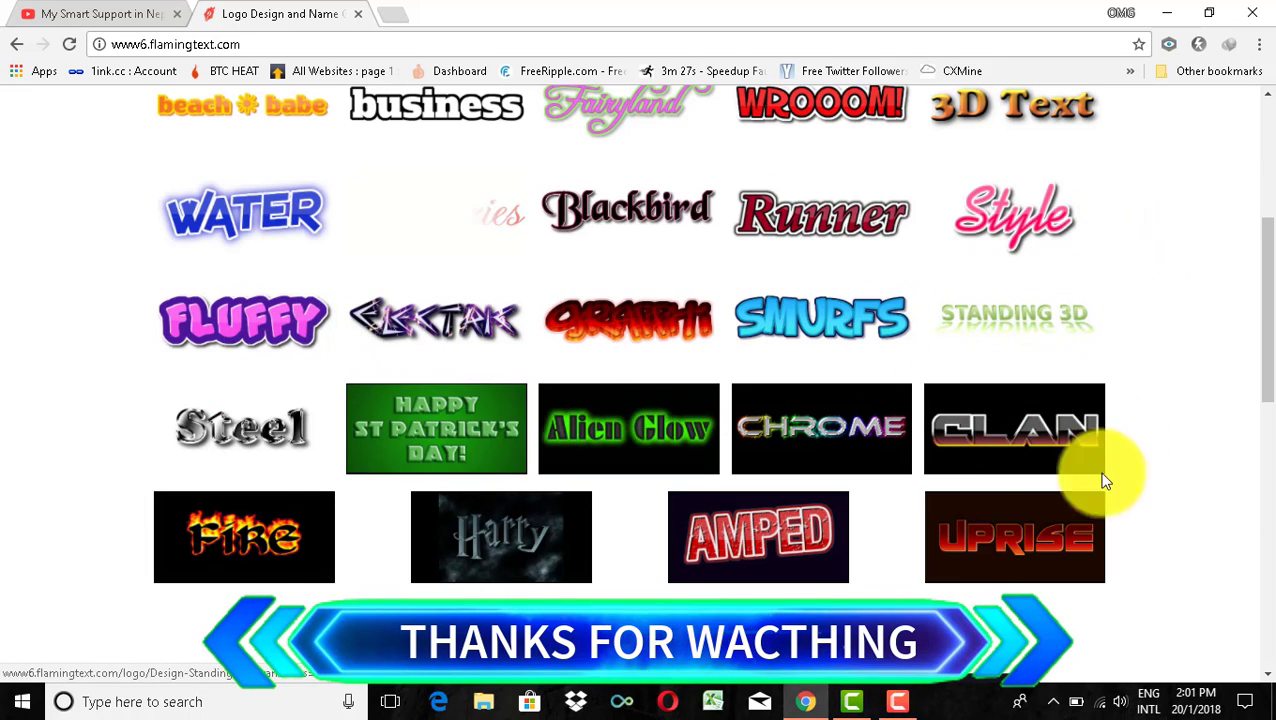
scroll(760, 490, "down", 1)
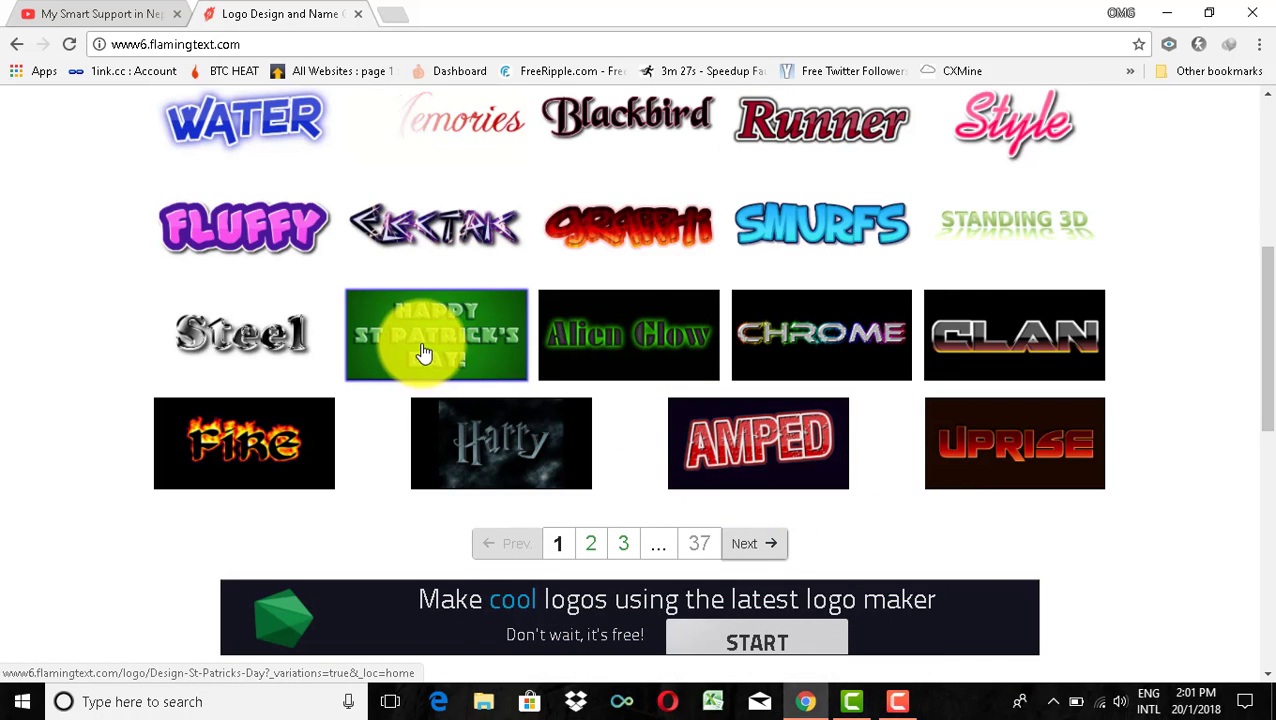
scroll(424, 352, "up", 1)
scroll(421, 327, "up", 2)
scroll(598, 356, "up", 2)
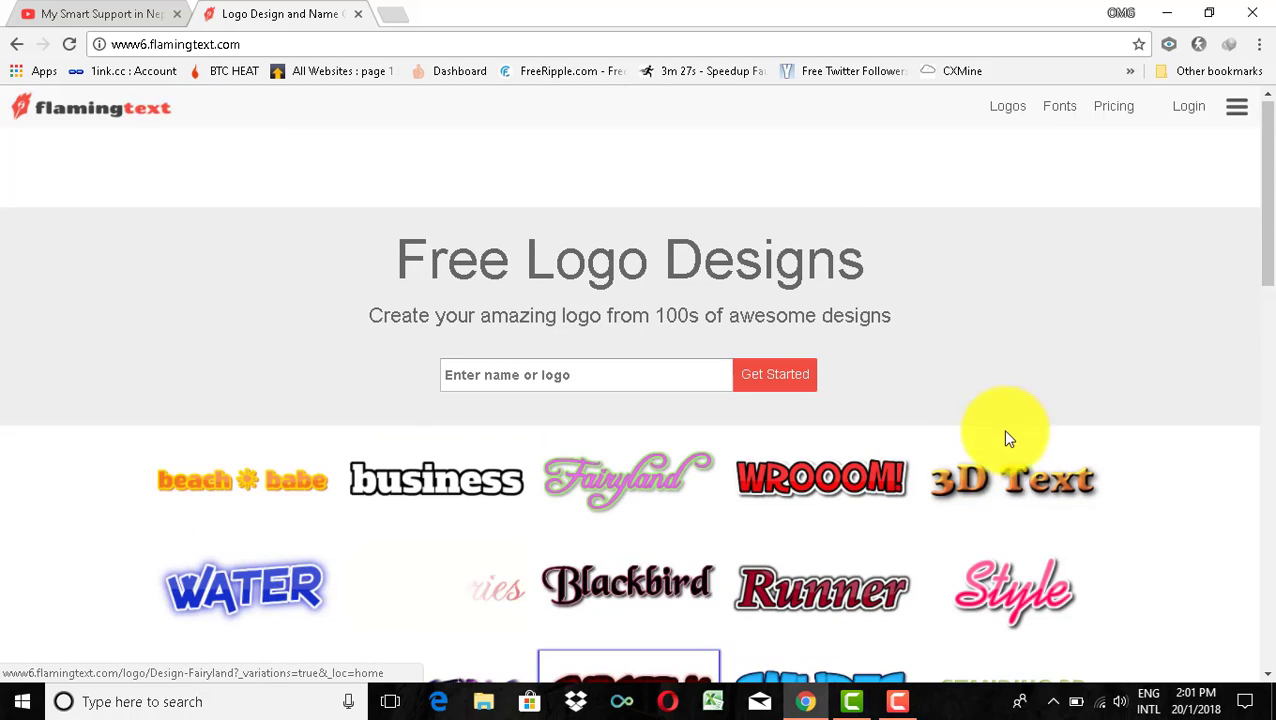
Step: Pick the 3D Text logo style and open its plain capital-letter '3D TEXT' variation
left_click(1005, 495)
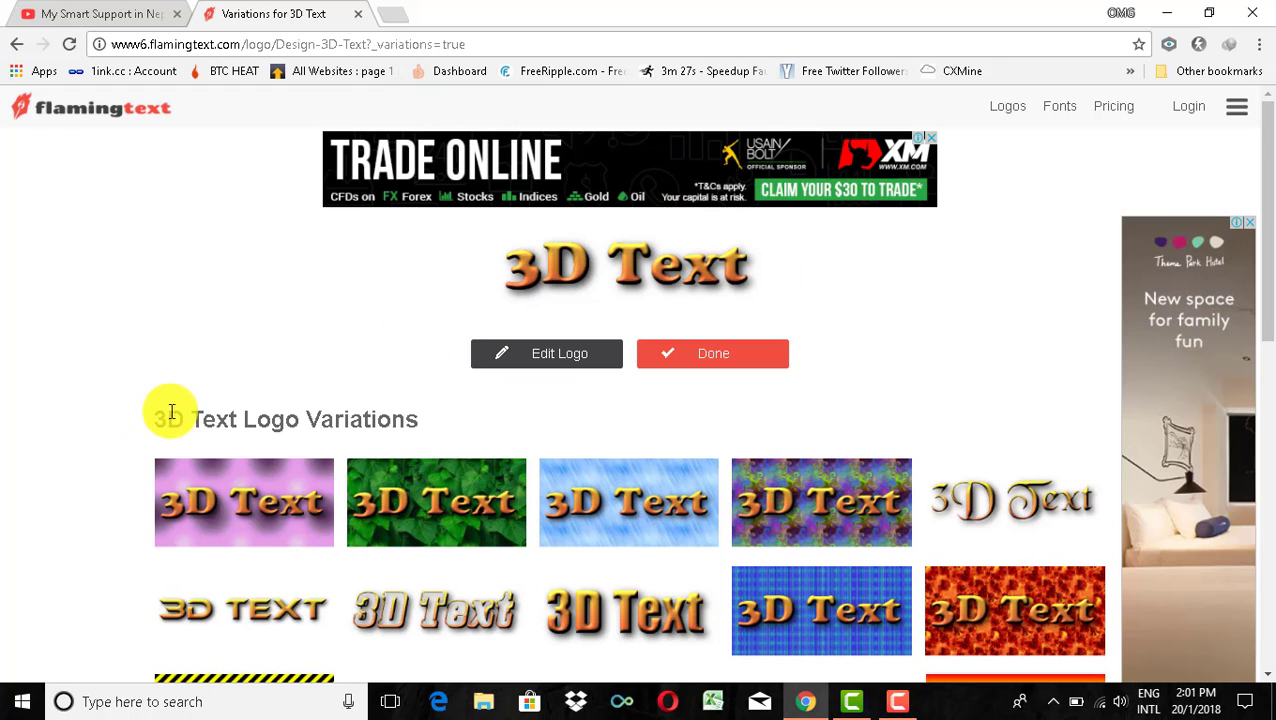
scroll(332, 462, "down", 1)
scroll(332, 462, "down", 2)
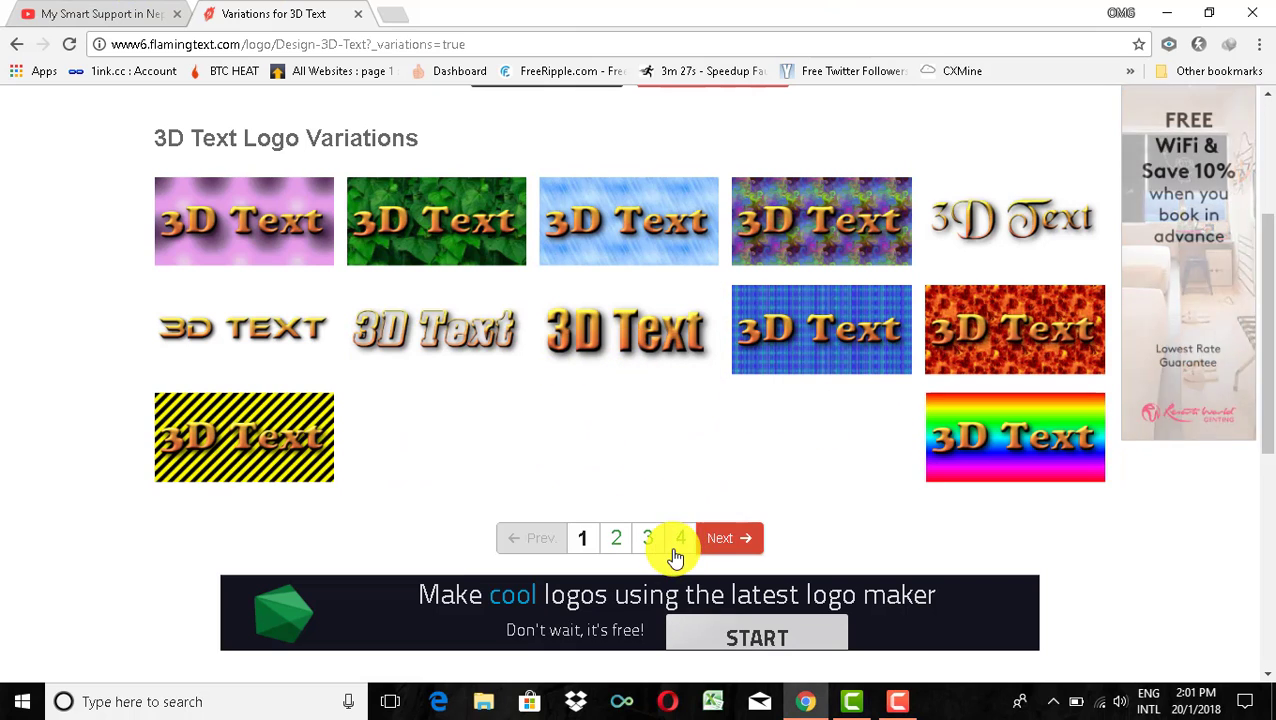
scroll(700, 440, "up", 1)
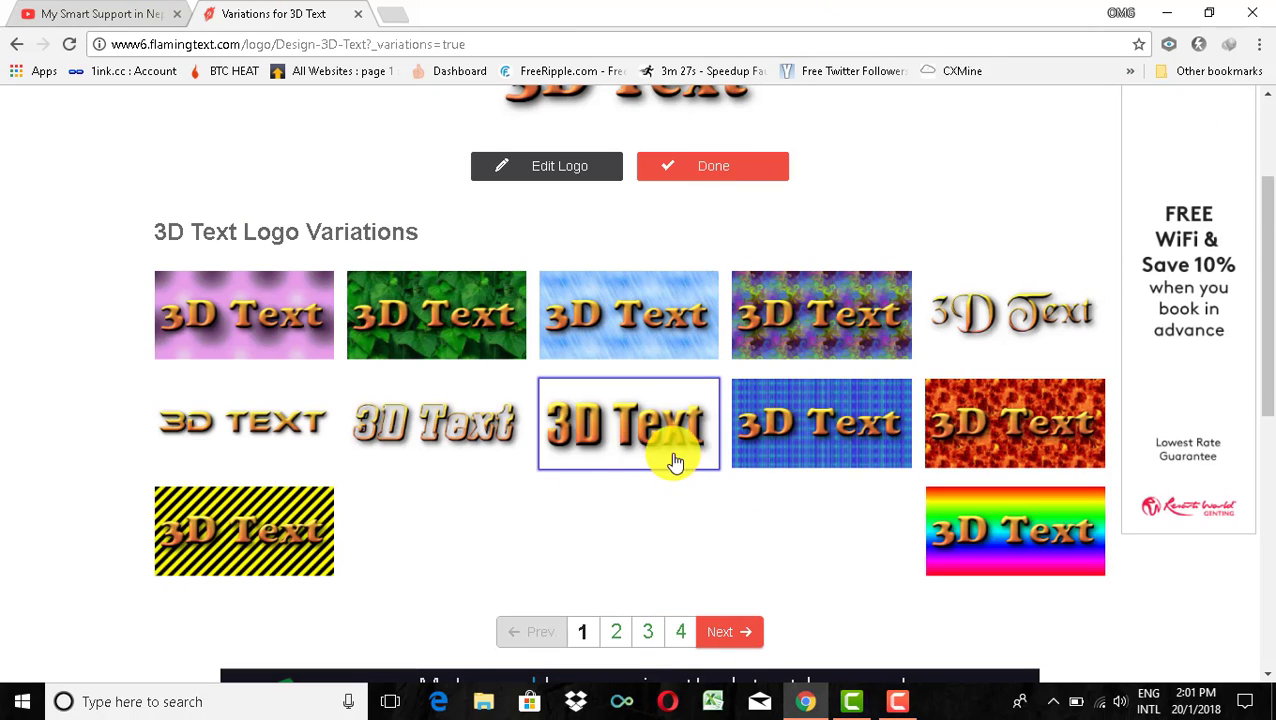
left_click(228, 434)
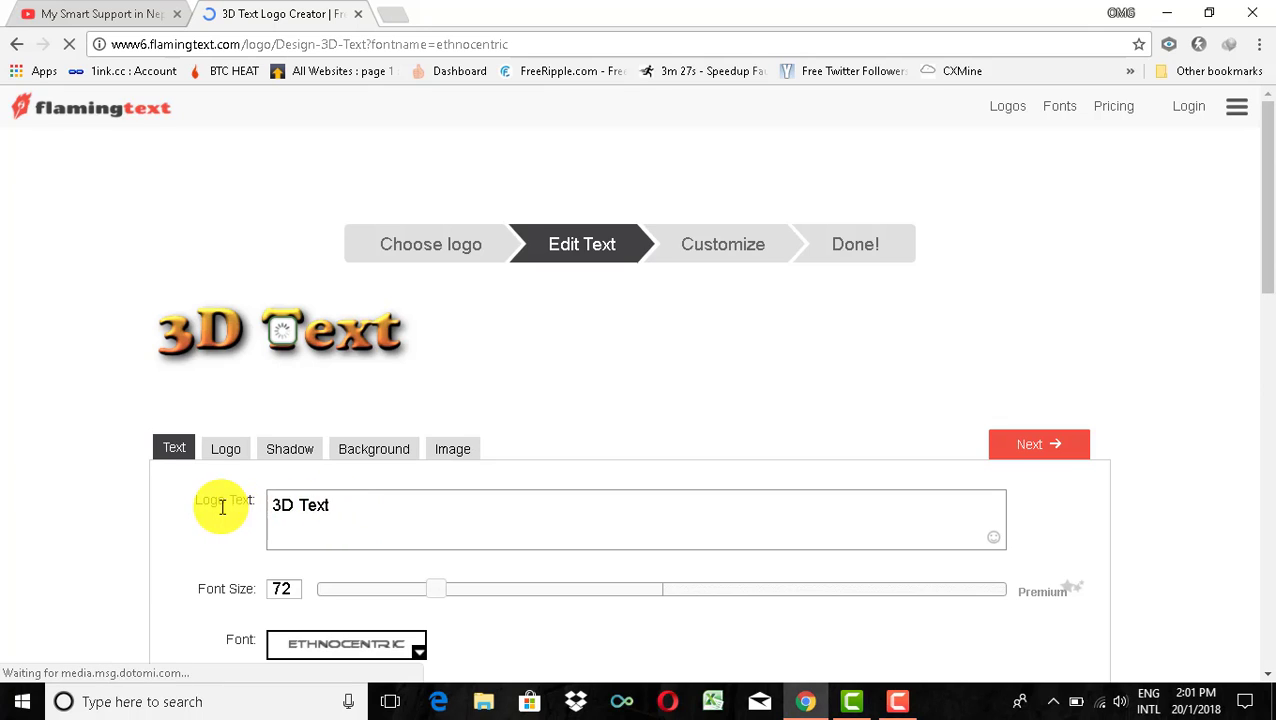
Step: Replace the logo text '3D Text' with 'omg'
triple_click(339, 516)
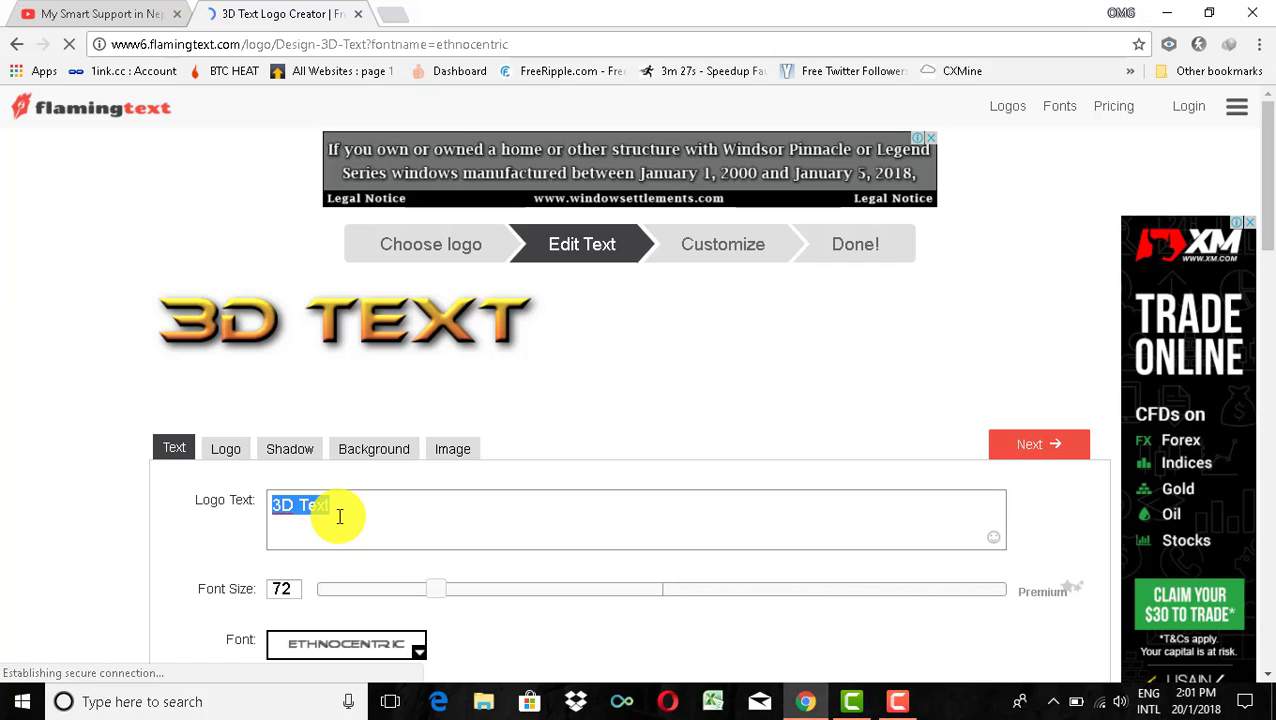
type("o")
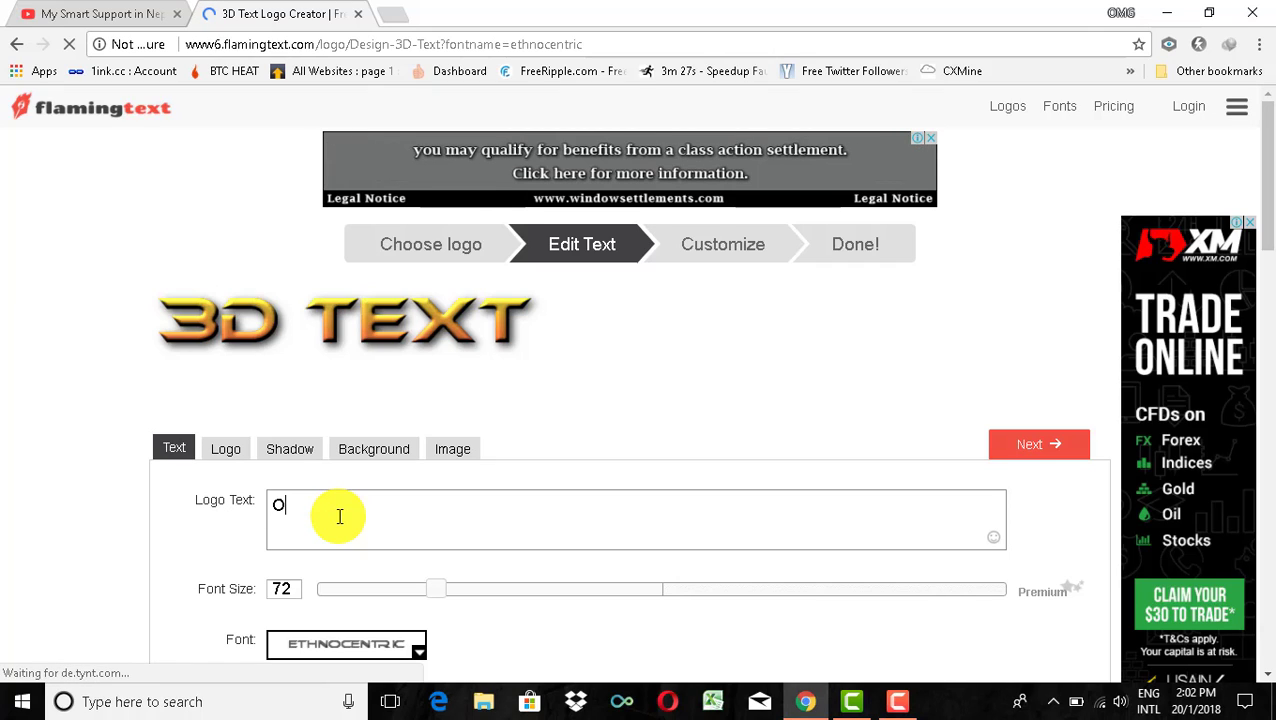
type("m")
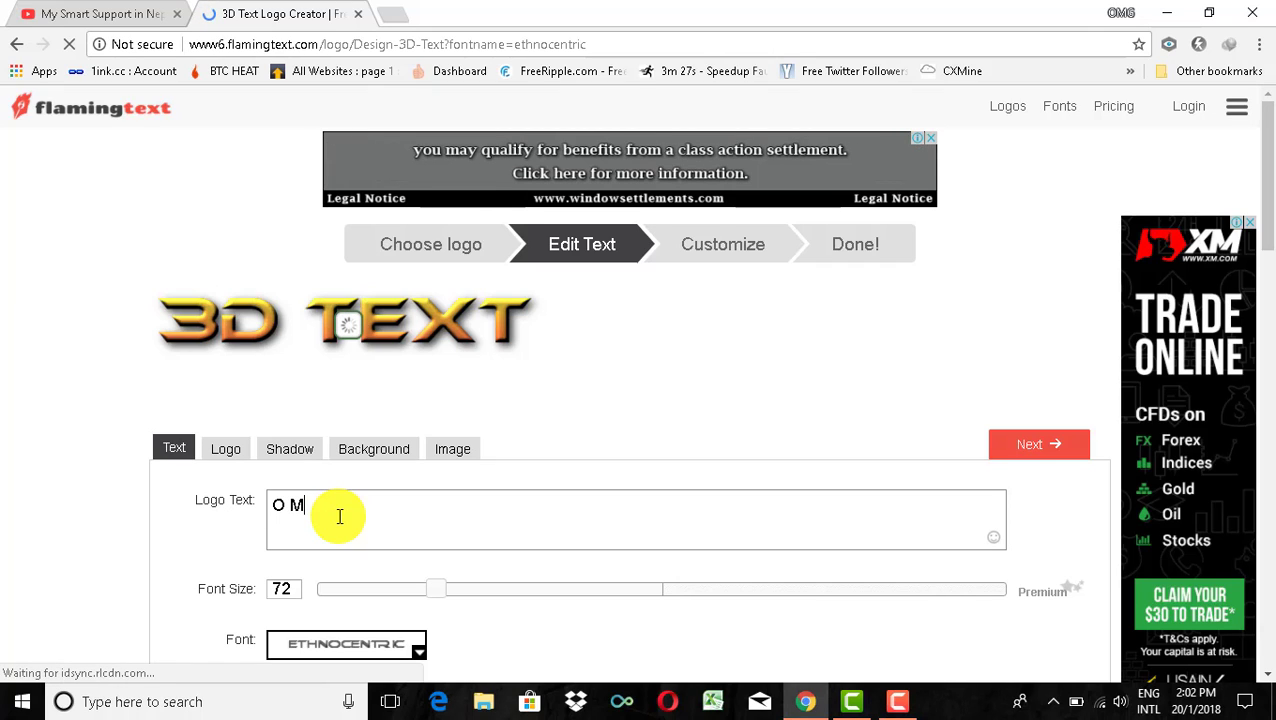
type("g")
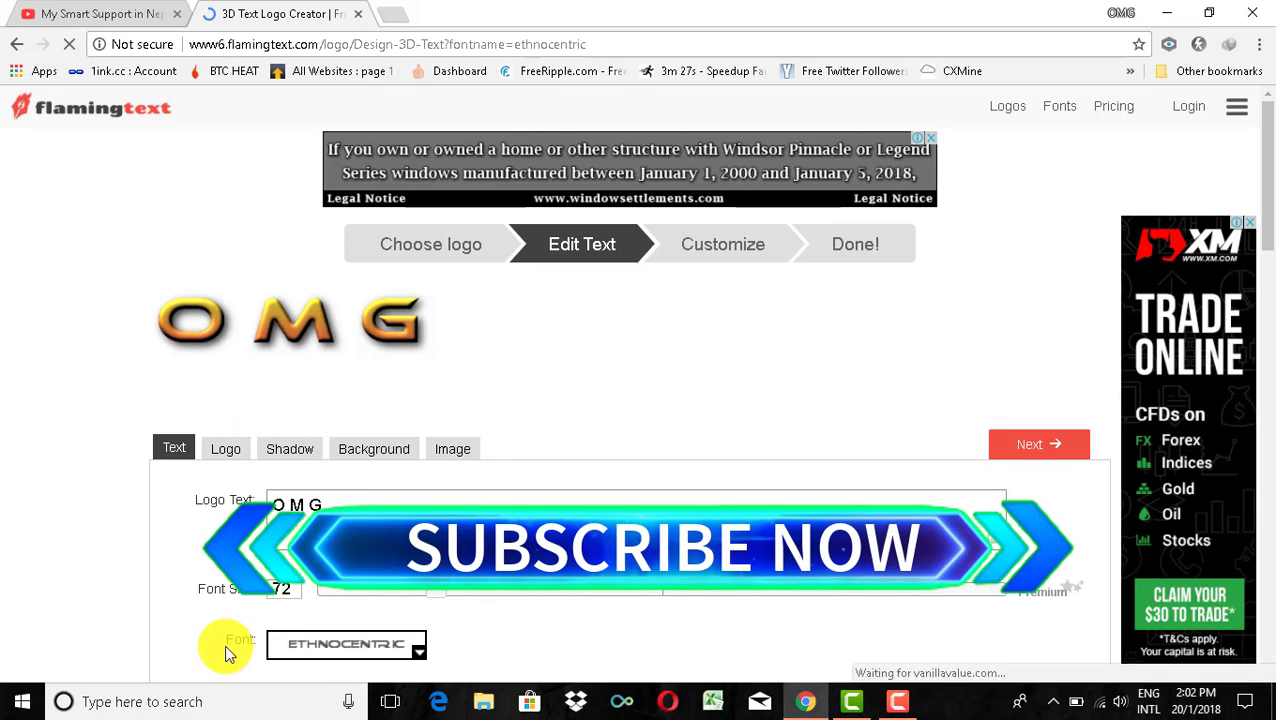
scroll(218, 598, "down", 1)
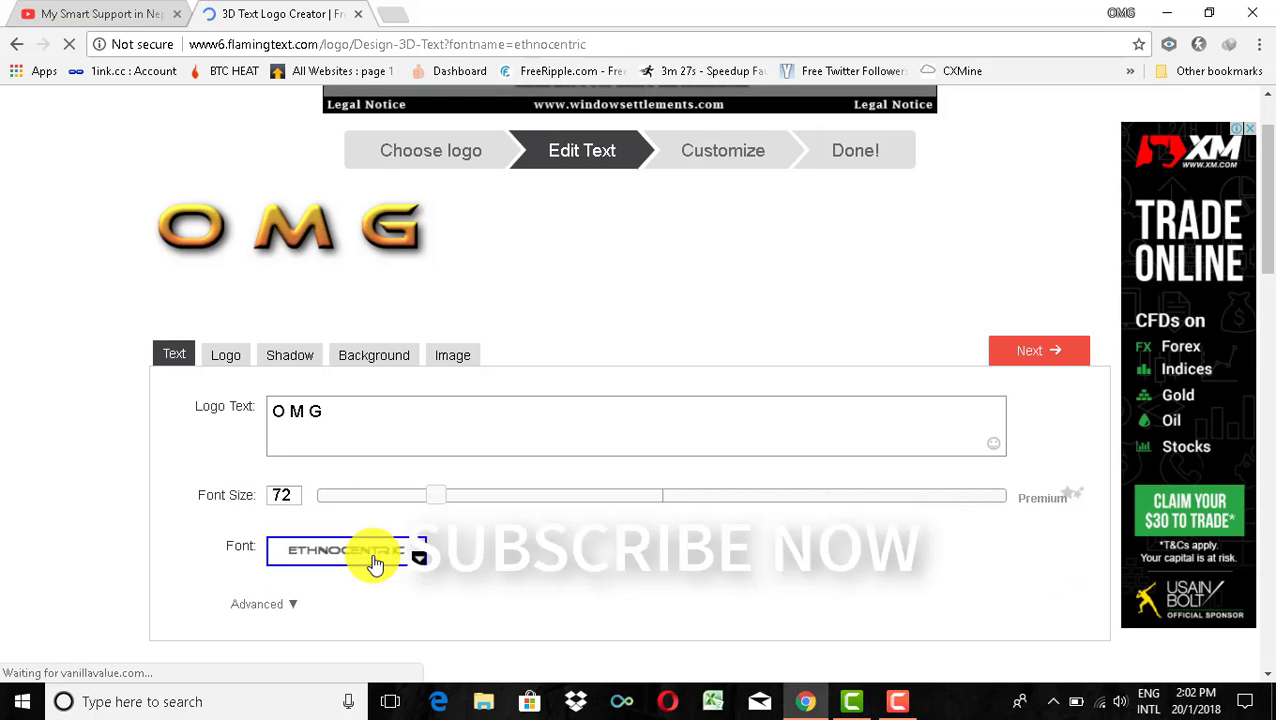
Step: Change the OMG logo font to Pistoleer from the Cool font list
left_click(372, 553)
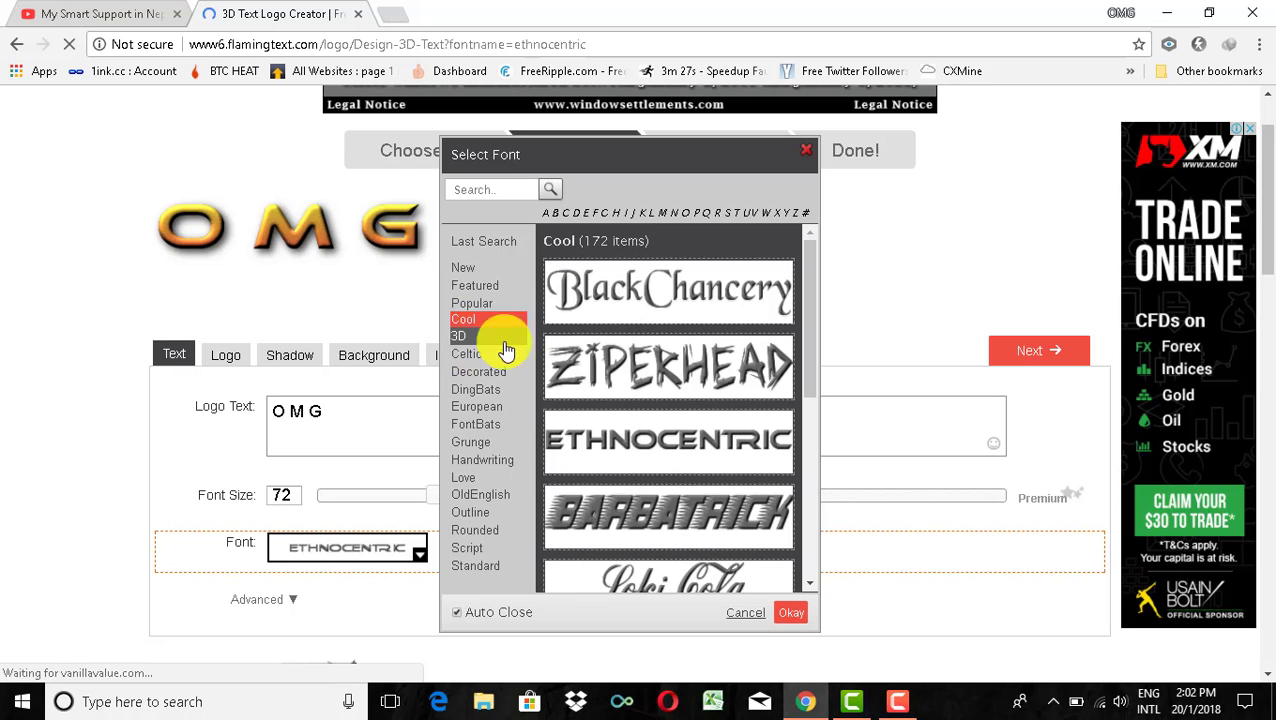
scroll(673, 497, "down", 2)
scroll(673, 497, "down", 1)
scroll(670, 497, "down", 2)
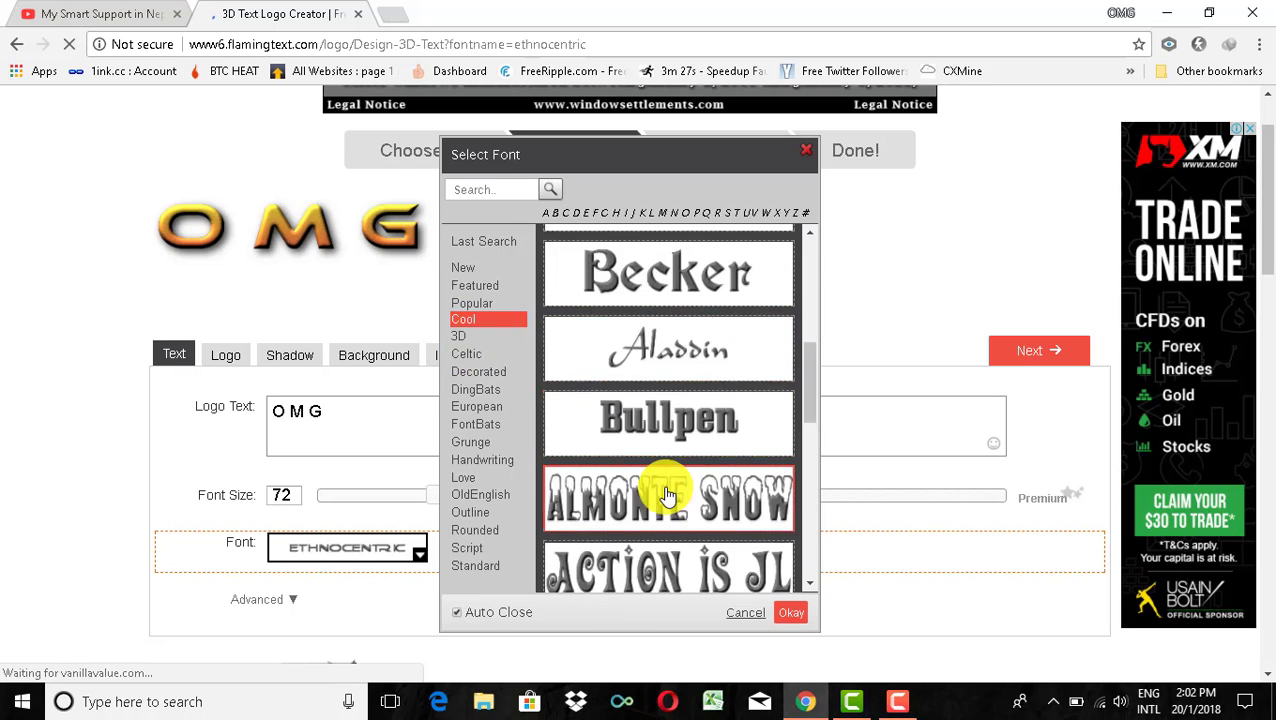
scroll(665, 497, "down", 3)
scroll(664, 496, "down", 3)
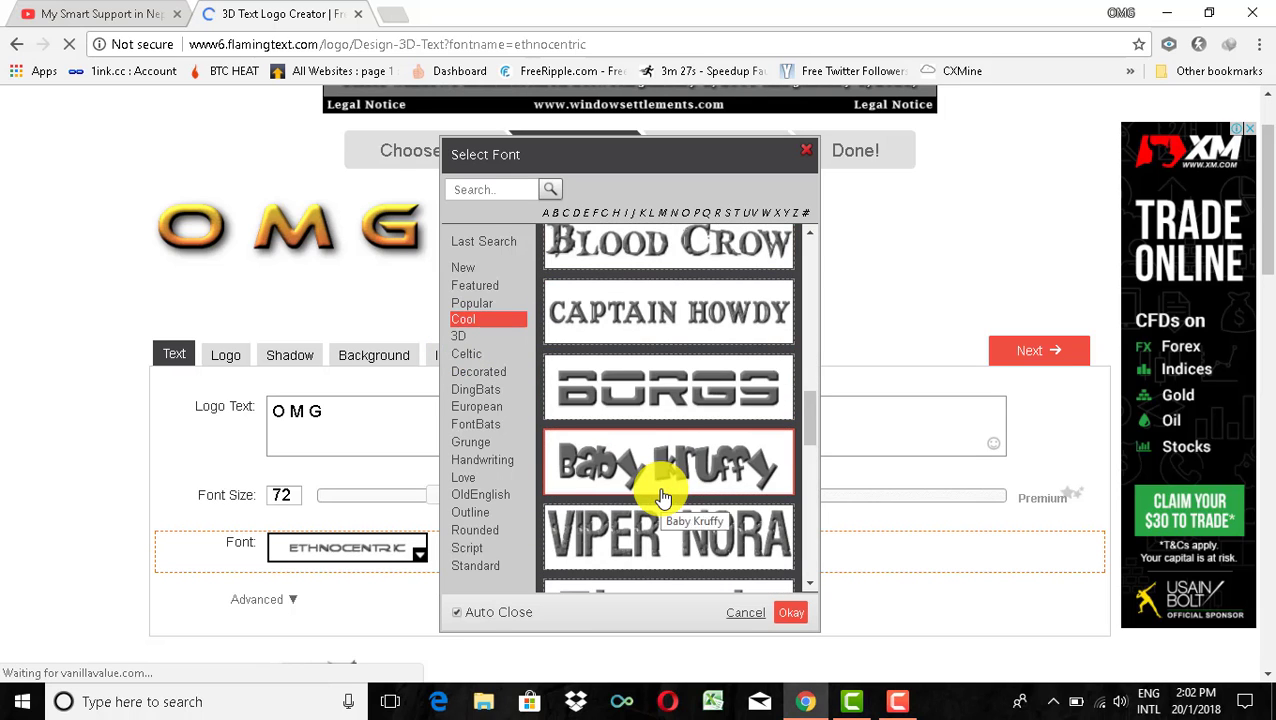
scroll(661, 493, "down", 3)
scroll(640, 420, "up", 4)
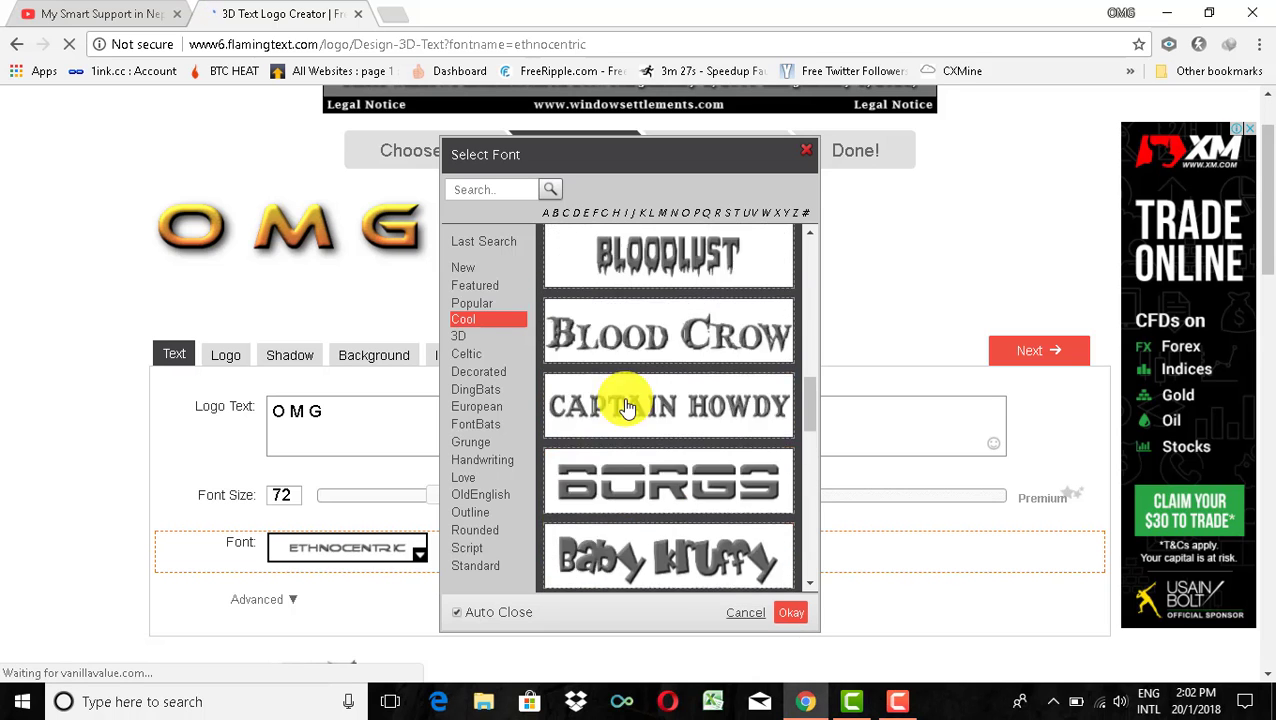
scroll(627, 408, "up", 3)
scroll(626, 410, "up", 3)
scroll(626, 410, "up", 3)
scroll(626, 412, "up", 2)
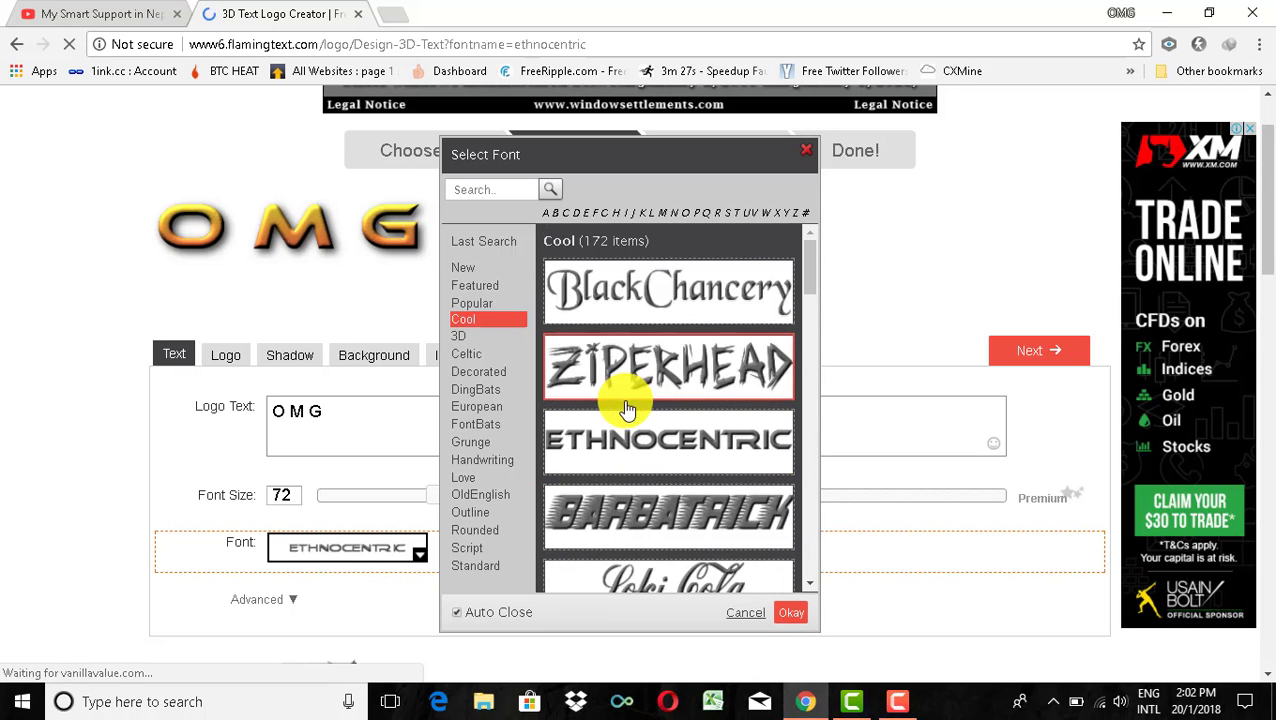
scroll(626, 415, "down", 5)
scroll(626, 420, "down", 4)
scroll(626, 420, "down", 1)
scroll(624, 420, "down", 2)
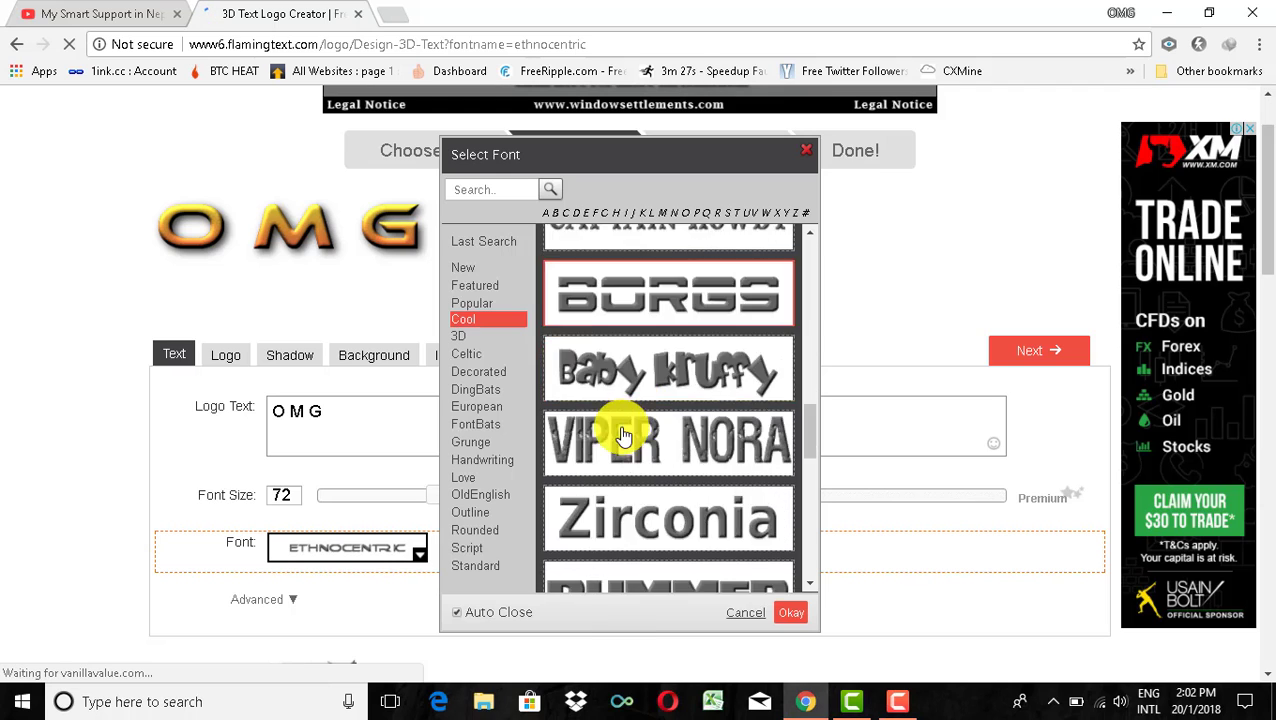
scroll(622, 425, "down", 5)
scroll(621, 432, "up", 3)
scroll(620, 430, "up", 2)
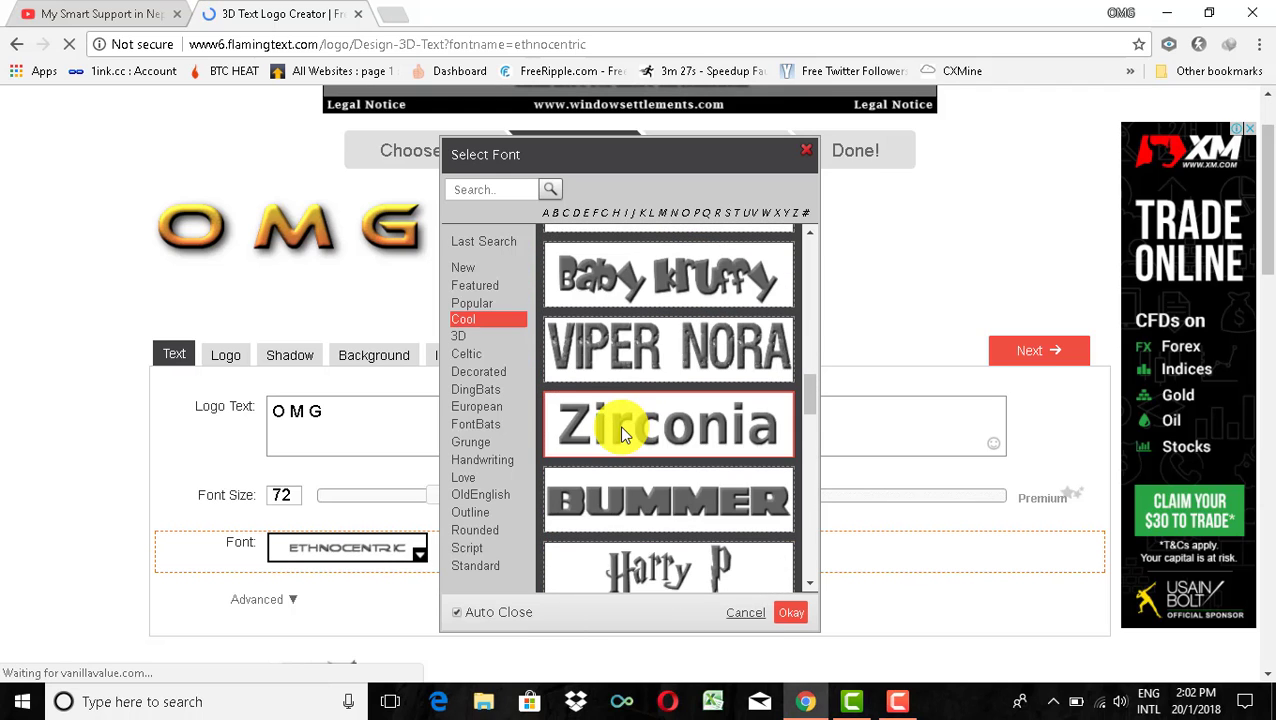
scroll(621, 365, "up", 3)
scroll(618, 372, "up", 3)
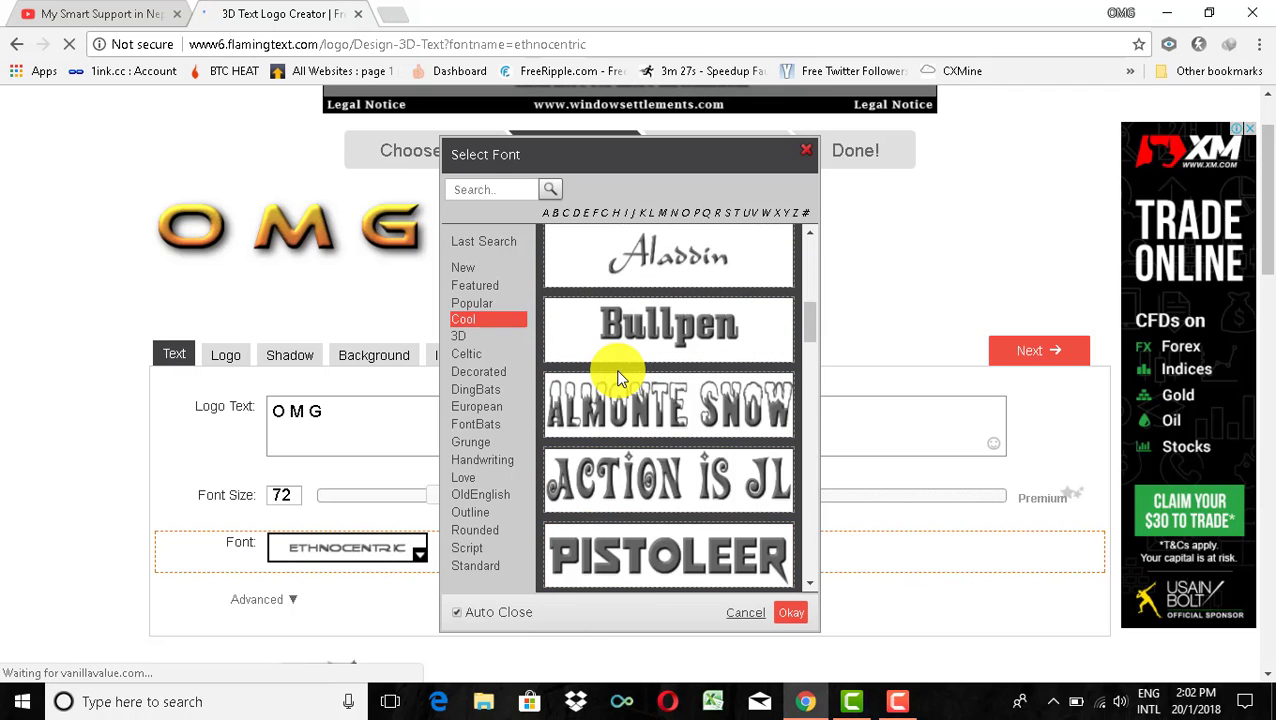
left_click(632, 562)
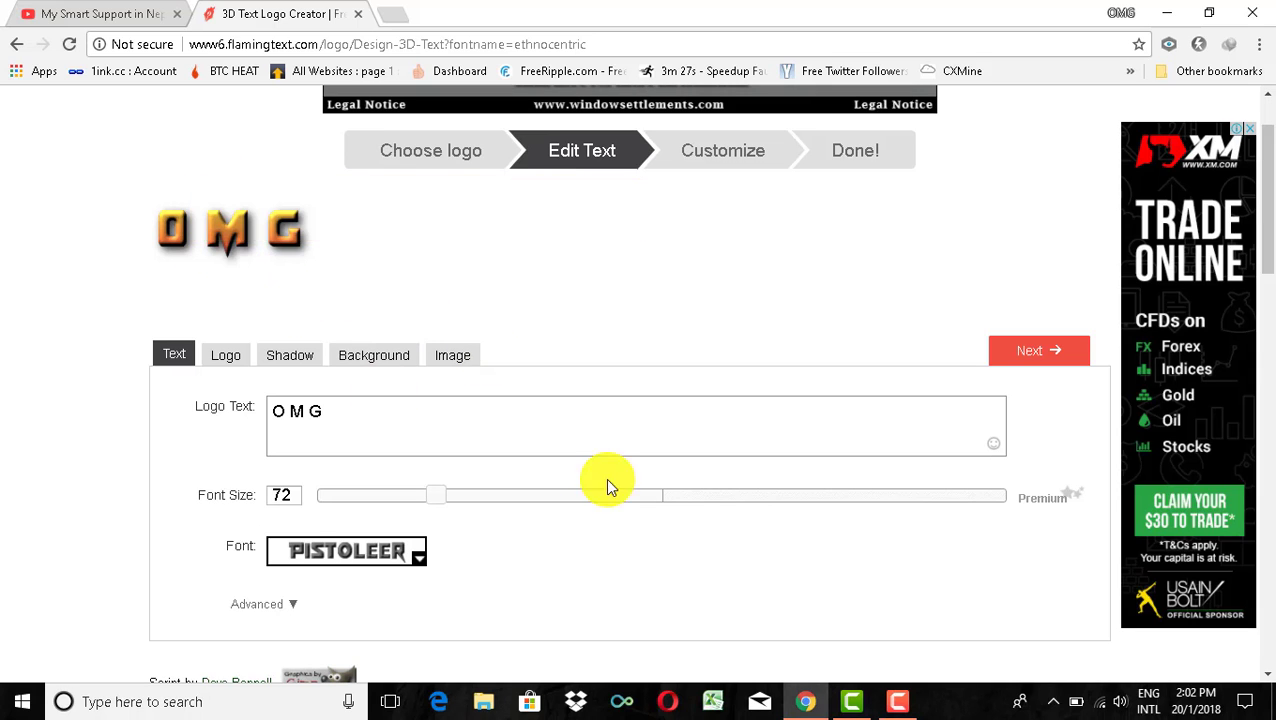
scroll(352, 466, "down", 2)
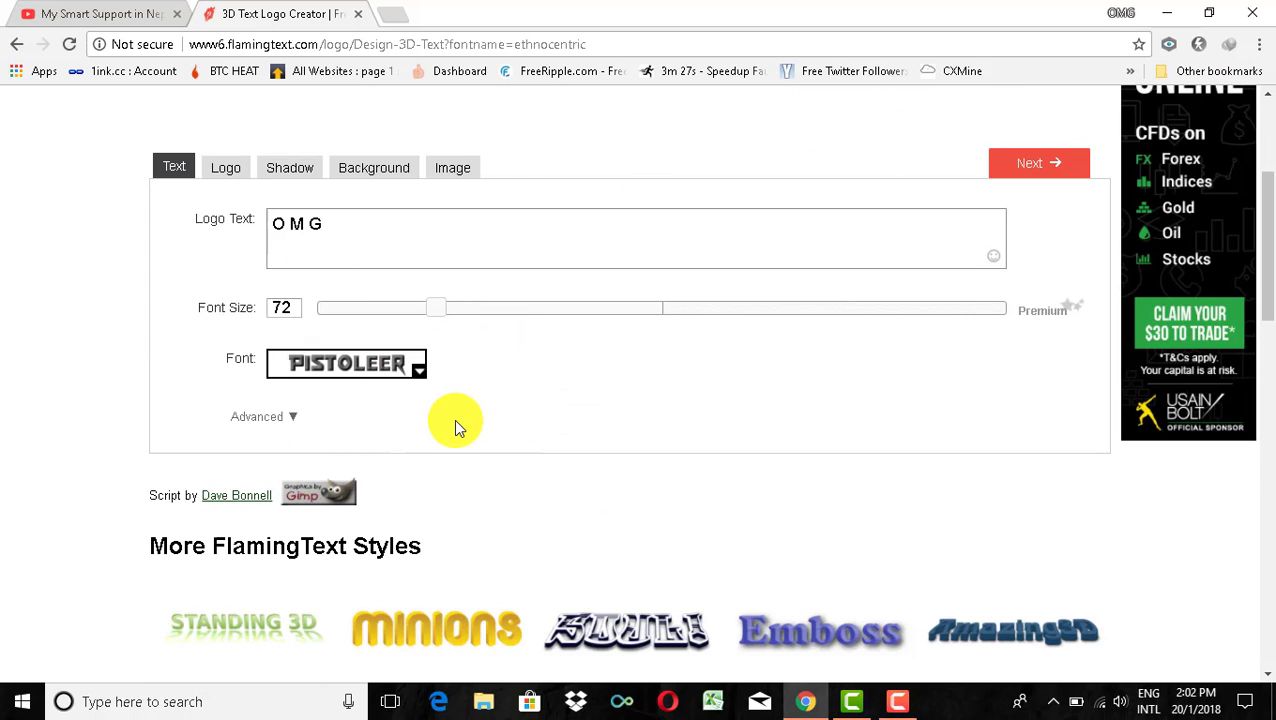
scroll(441, 424, "up", 3)
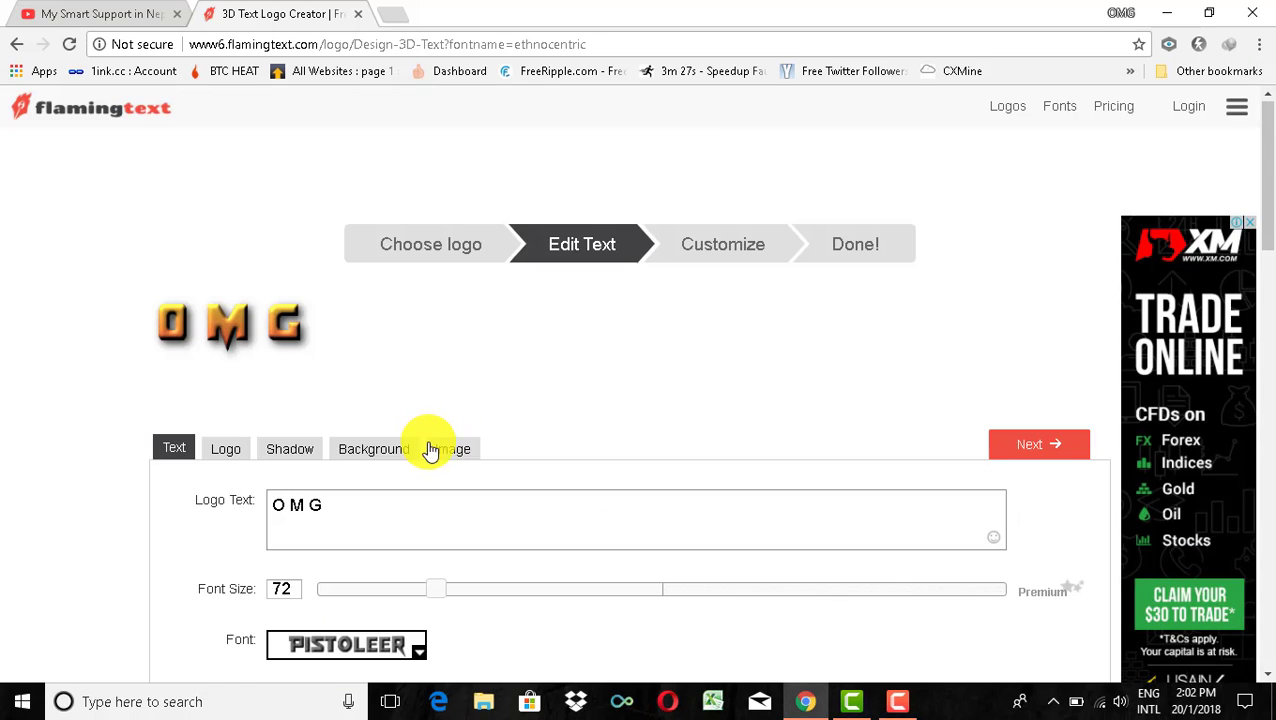
left_click(224, 466)
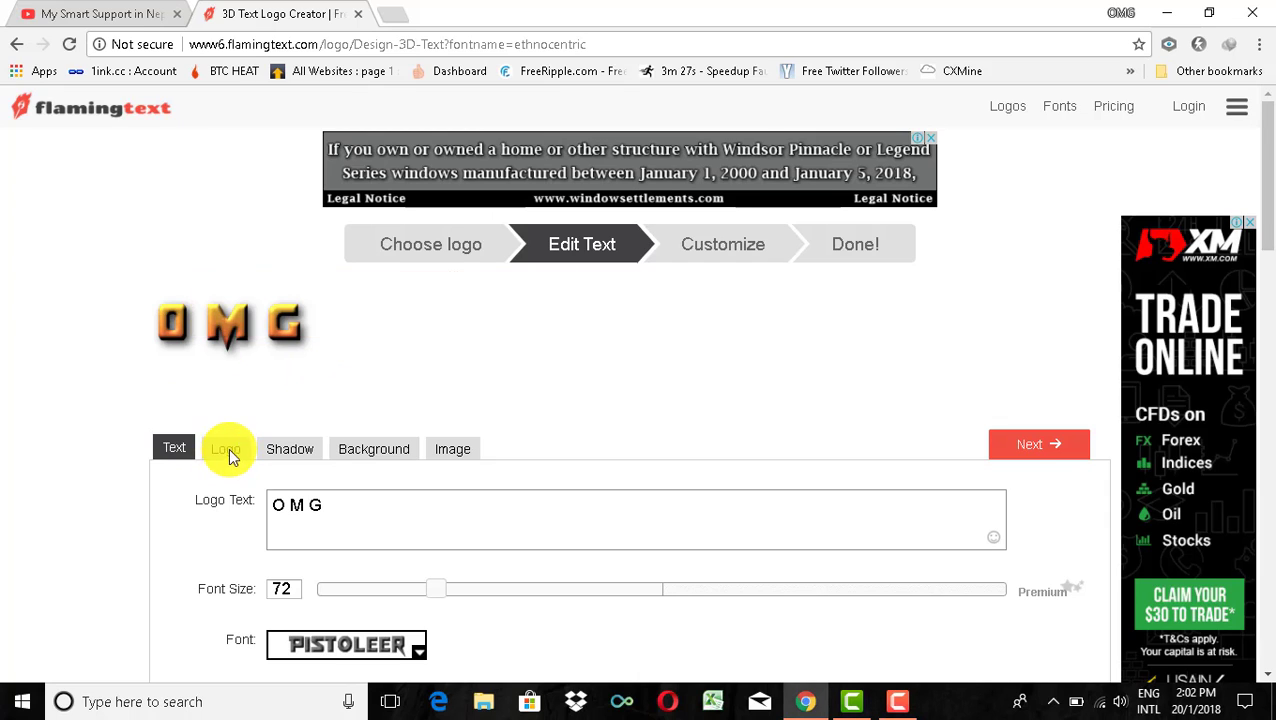
Step: Give the letters a blue #335acc top colour and an orange #cc5b33 bottom colour
left_click(224, 458)
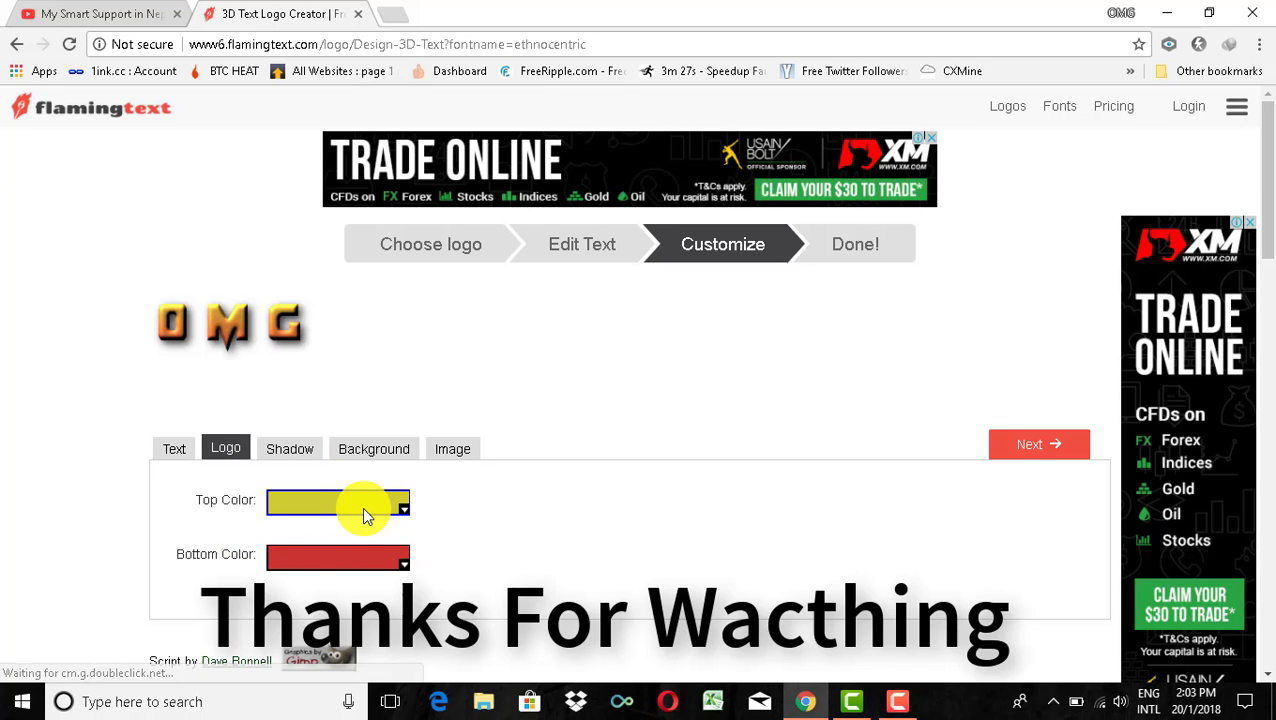
mouse_move(223, 328)
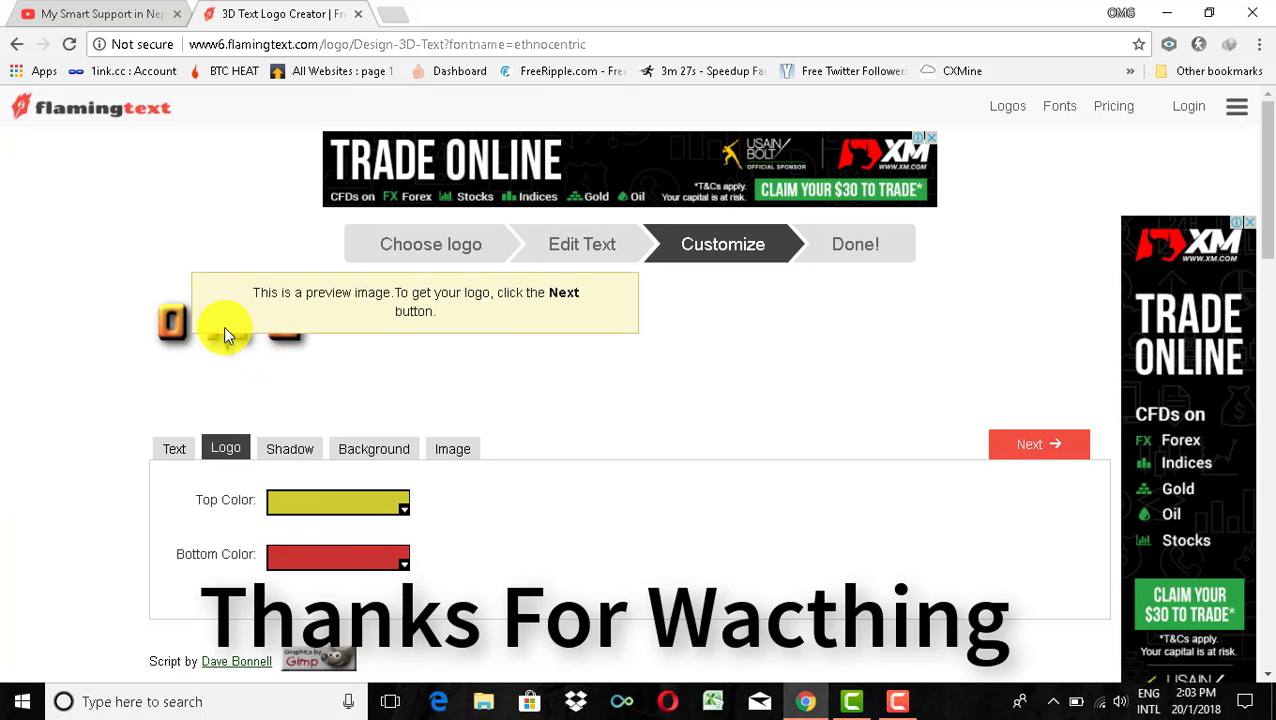
left_click(381, 511)
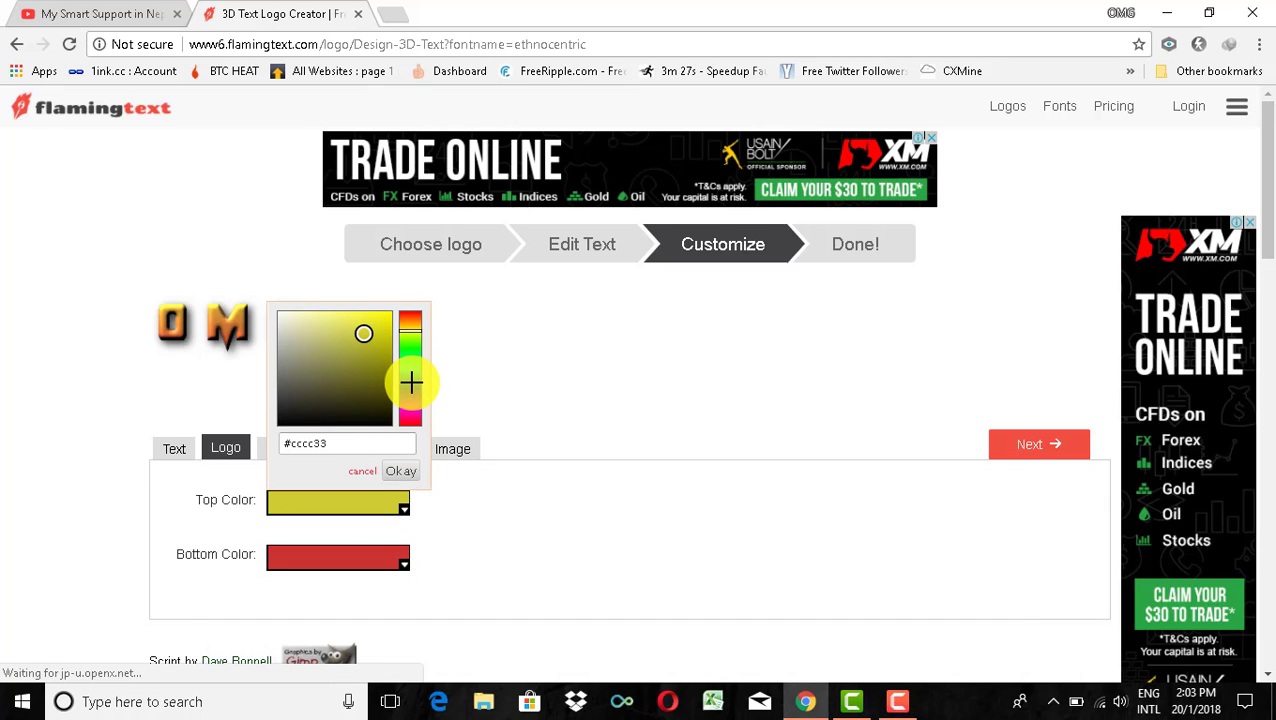
left_click(411, 382)
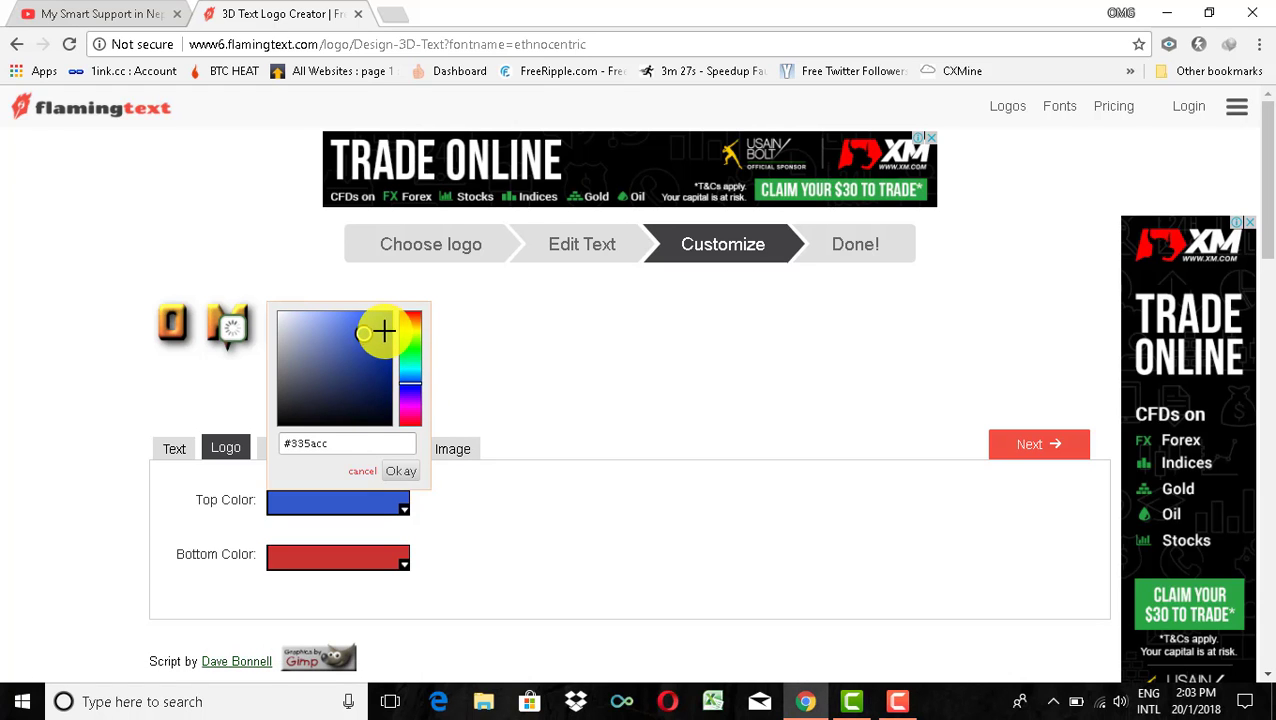
left_click(410, 475)
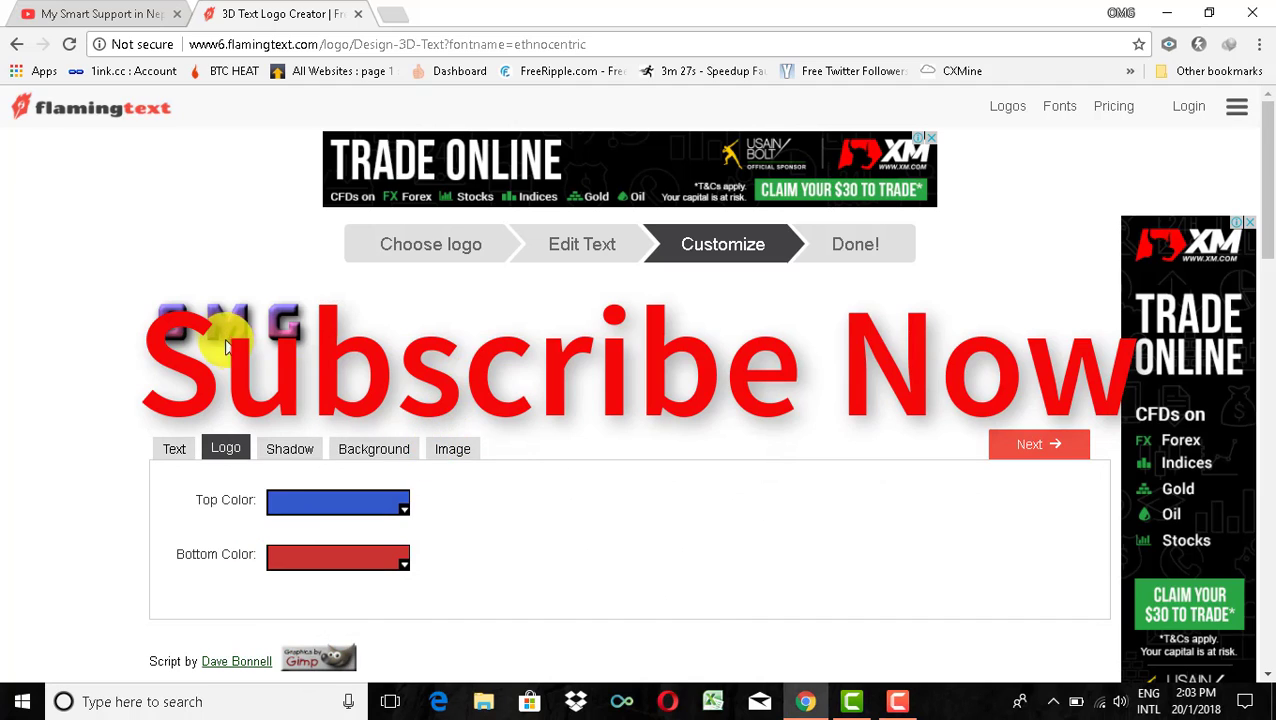
left_click(390, 566)
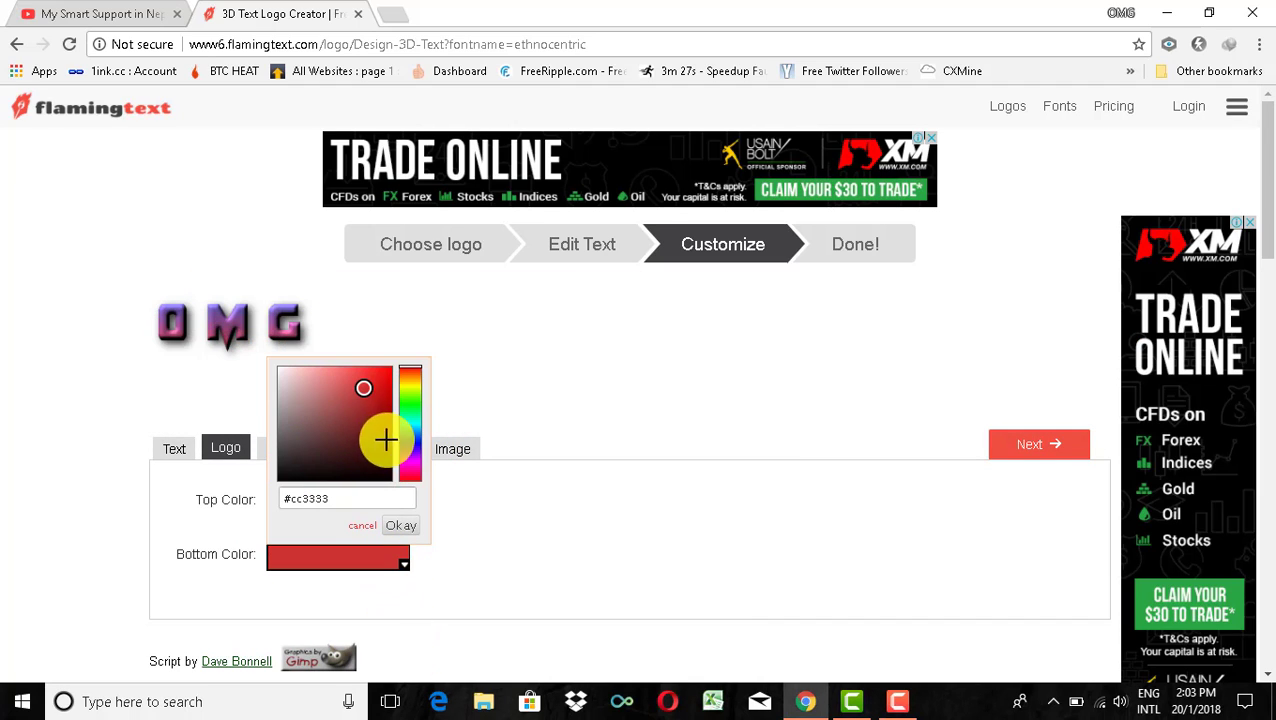
left_click_drag(386, 440, 408, 376)
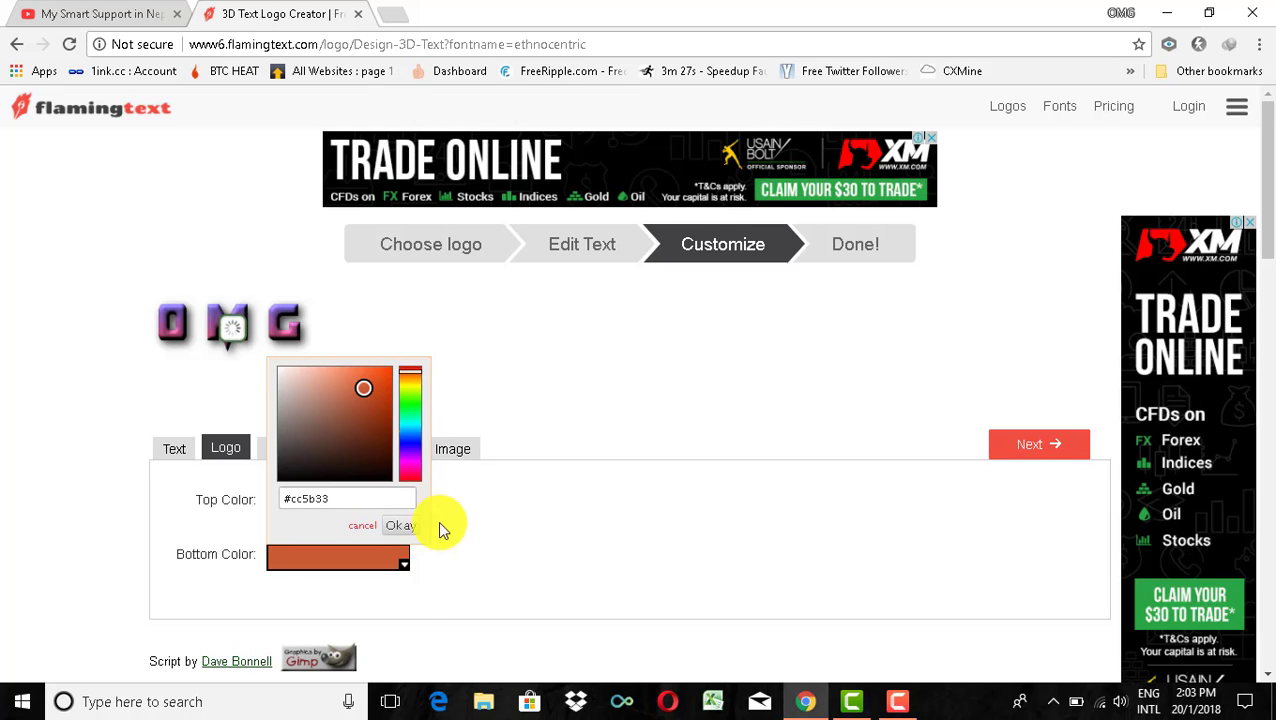
left_click(406, 524)
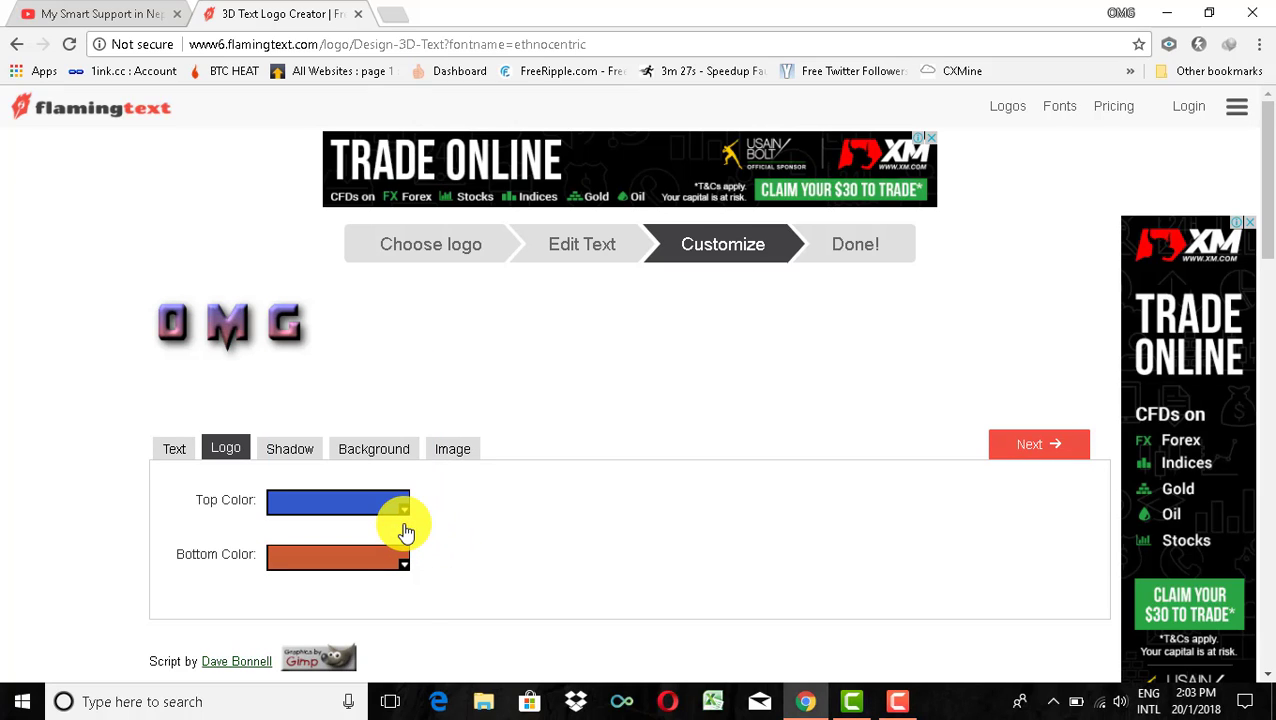
Step: Try a drop shadow on the logo with an orange shadow colour
left_click(289, 452)
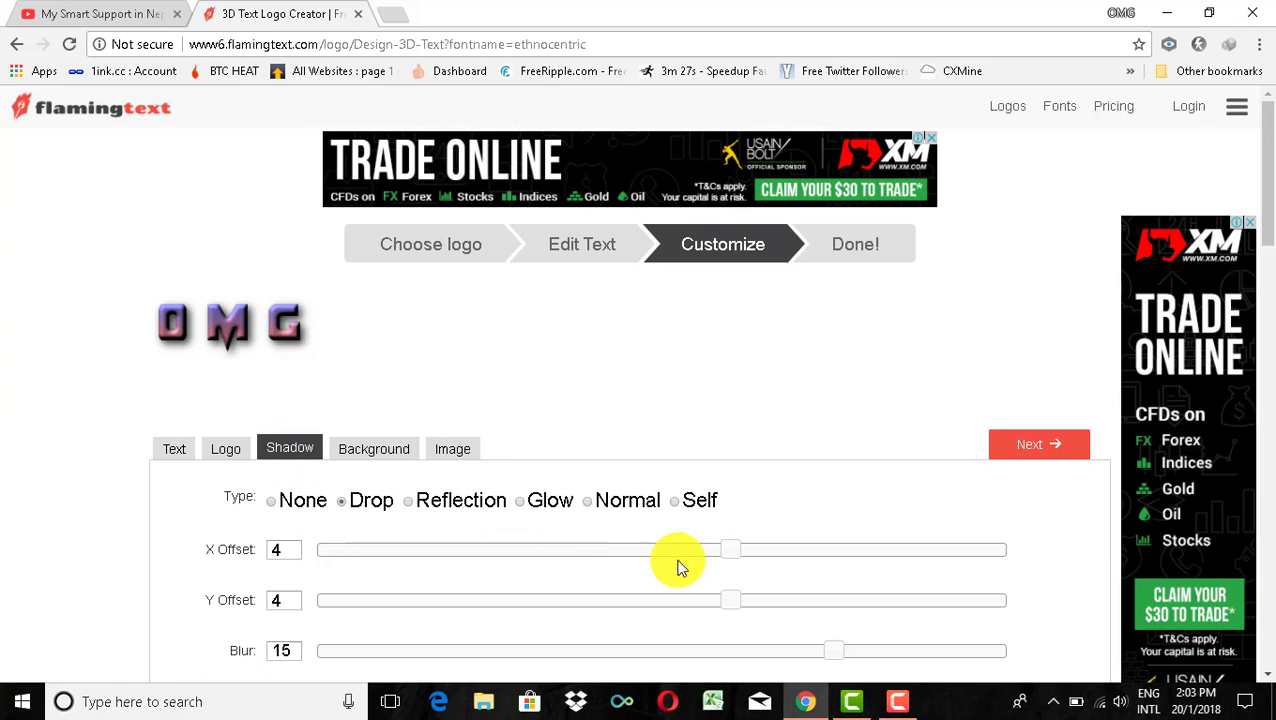
left_click(271, 503)
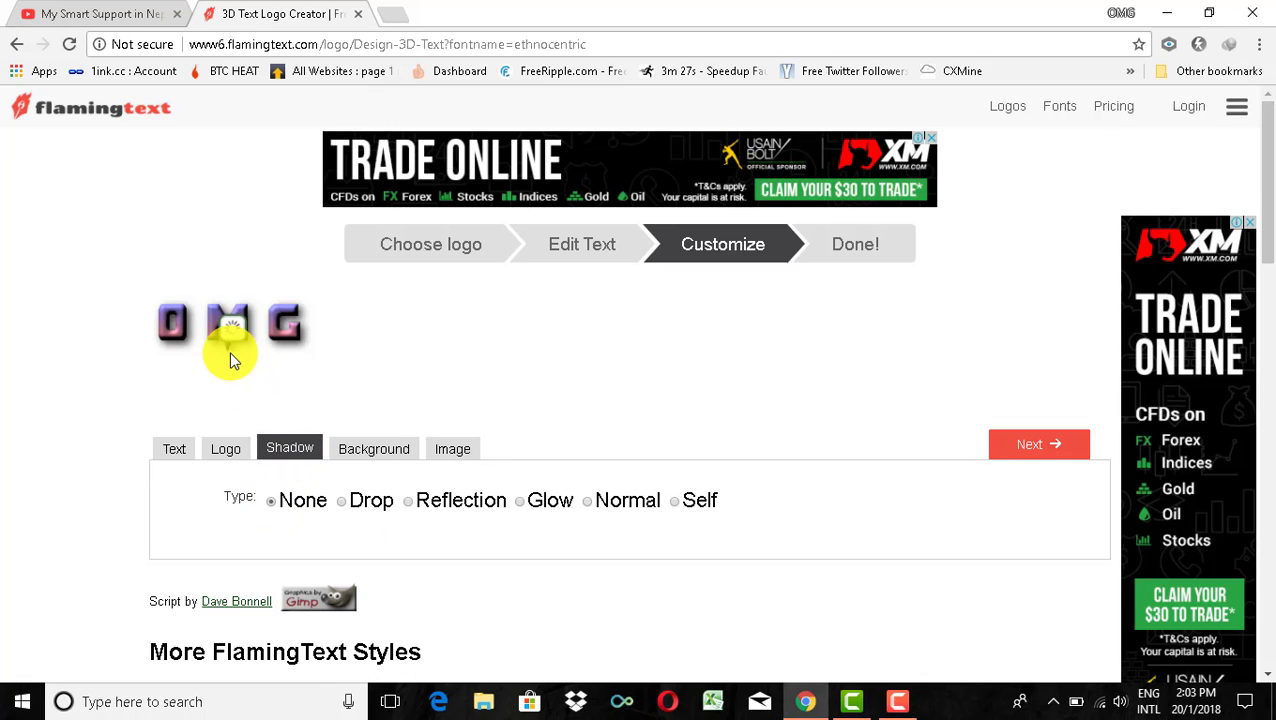
left_click(341, 503)
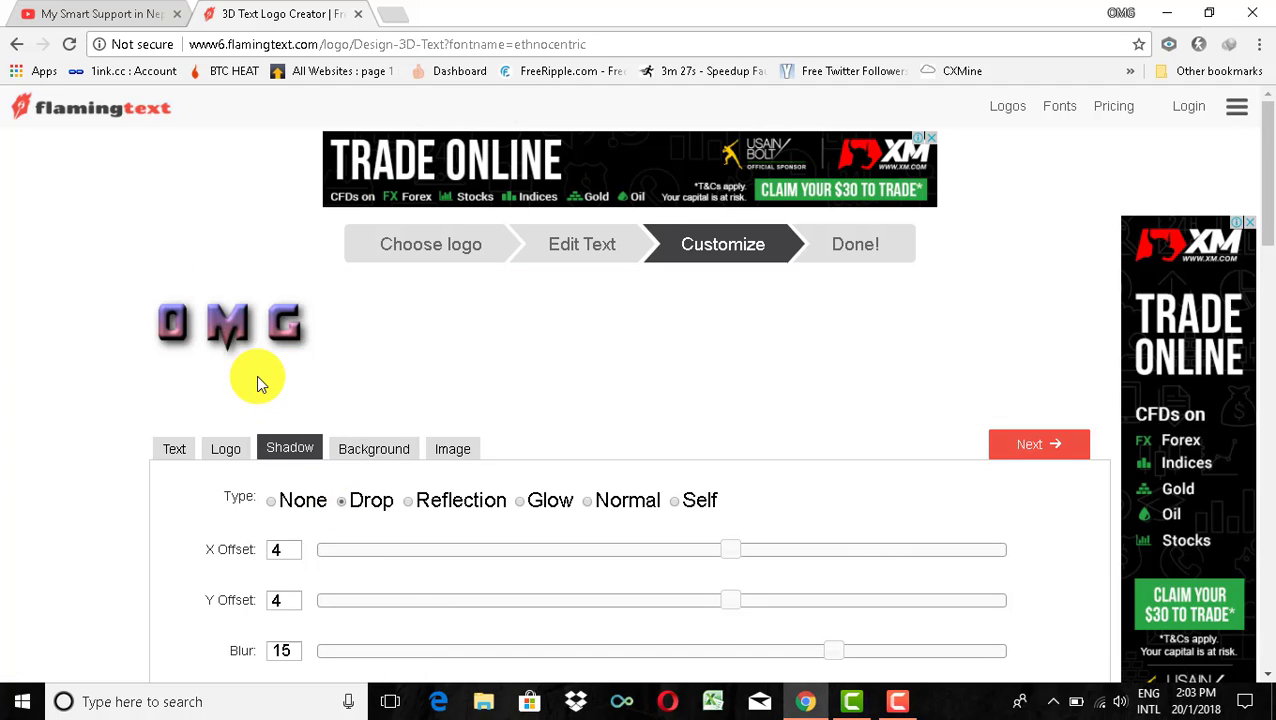
scroll(325, 422, "down", 3)
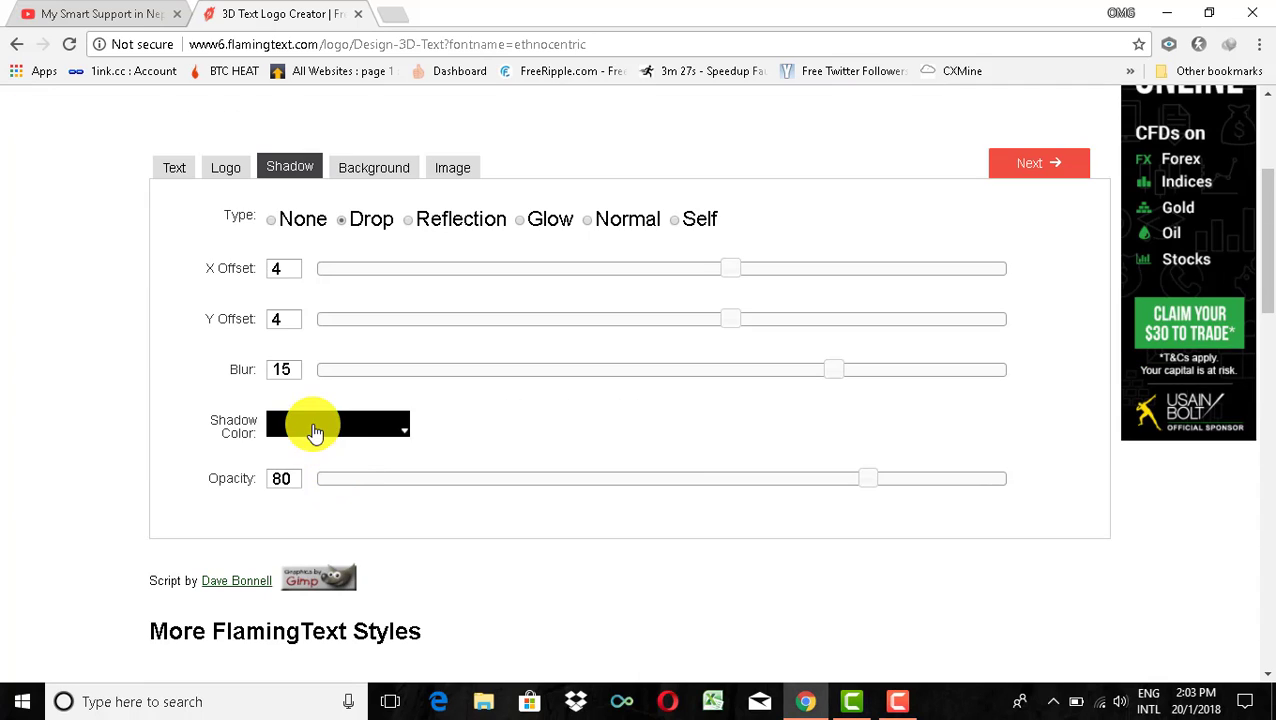
left_click(315, 432)
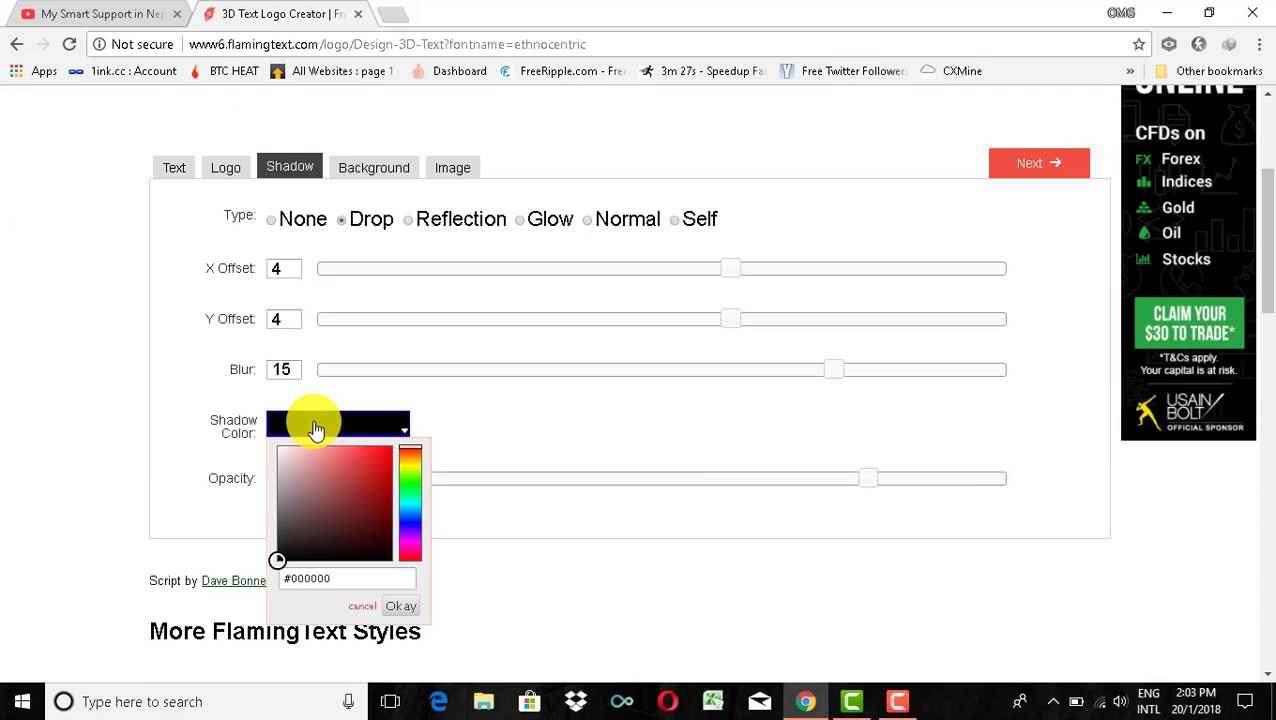
left_click(413, 457)
left_click(438, 414)
scroll(413, 427, "up", 3)
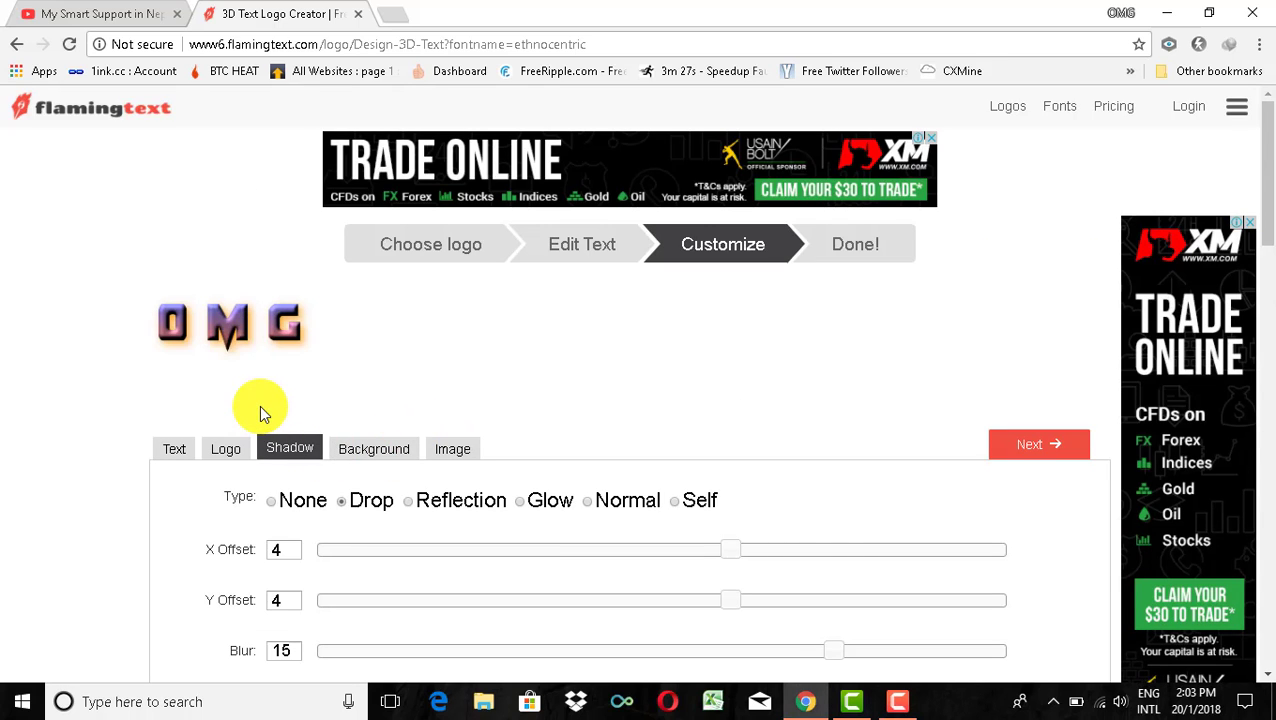
Step: Try the Reflection, Glow, Normal and Self shadow styles, then set shadow Type to None
left_click(410, 508)
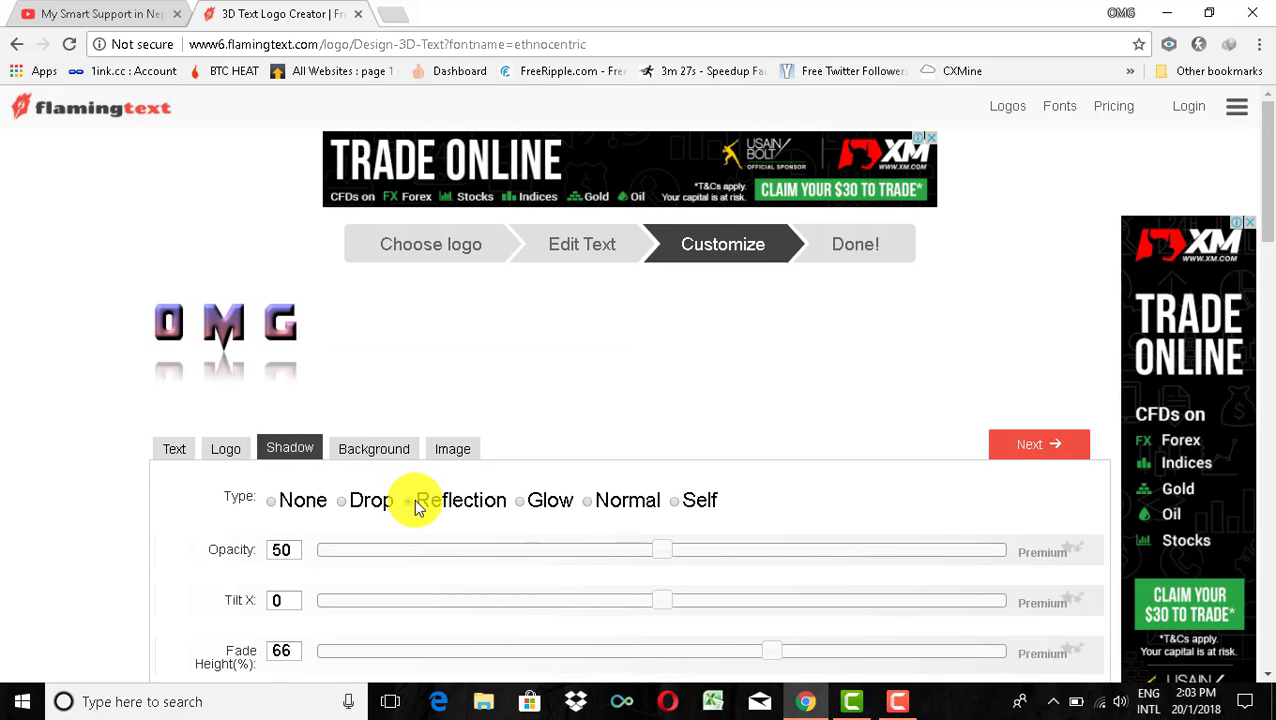
left_click(526, 511)
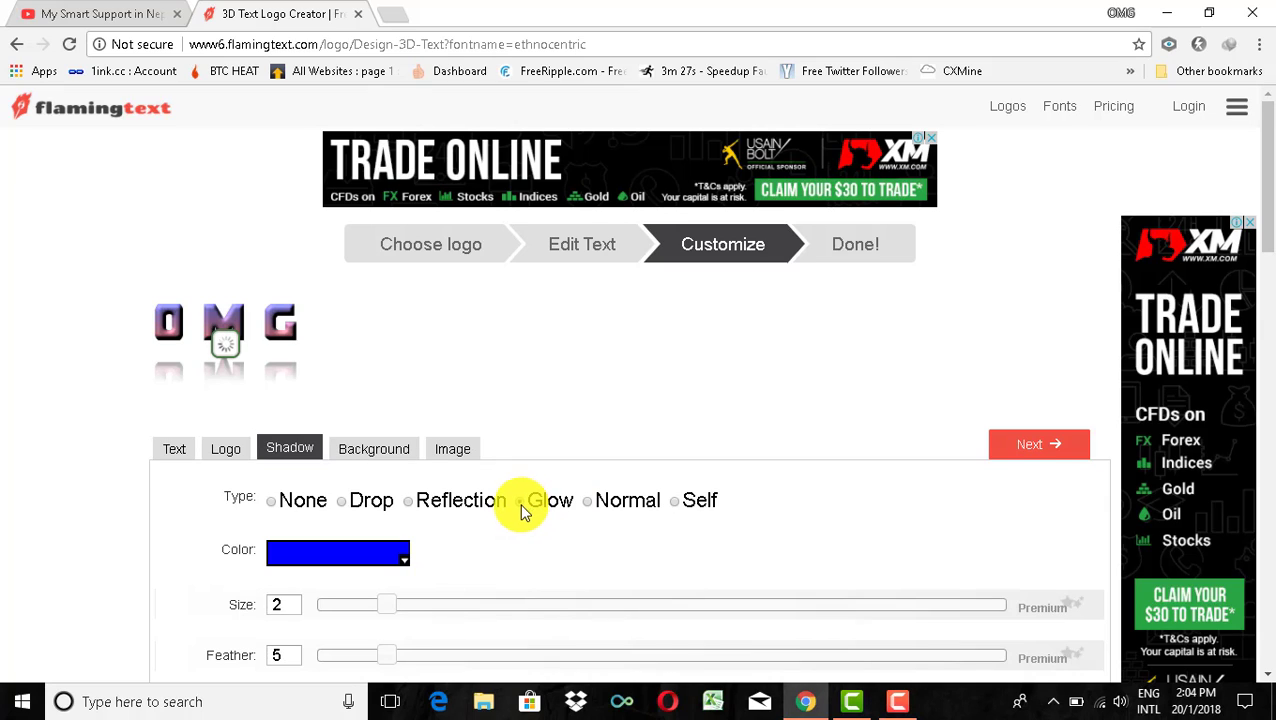
left_click(588, 508)
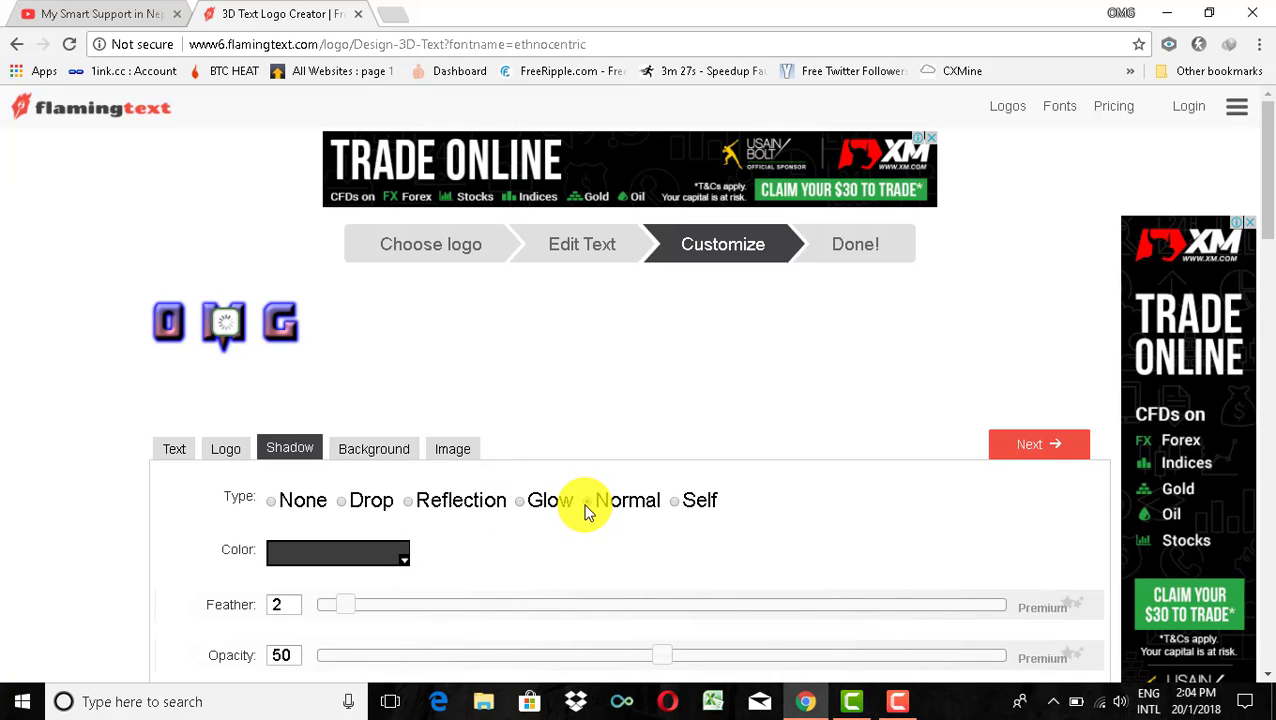
left_click(673, 502)
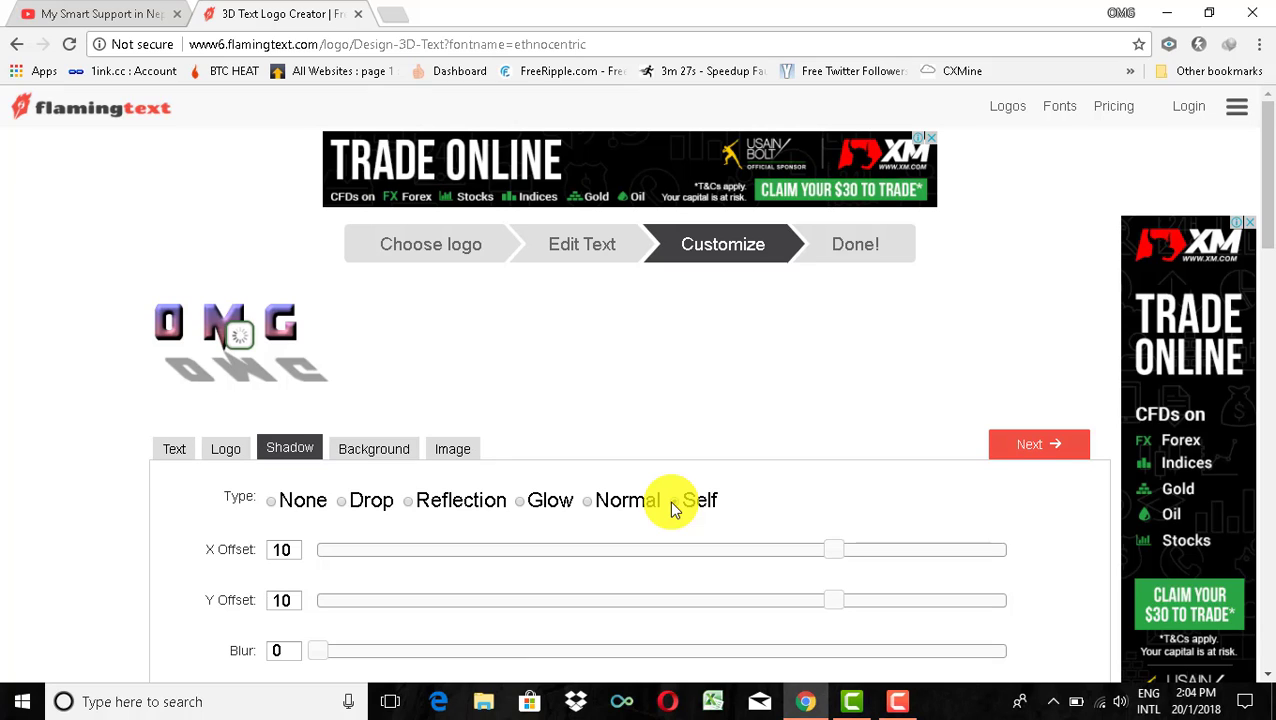
left_click(284, 502)
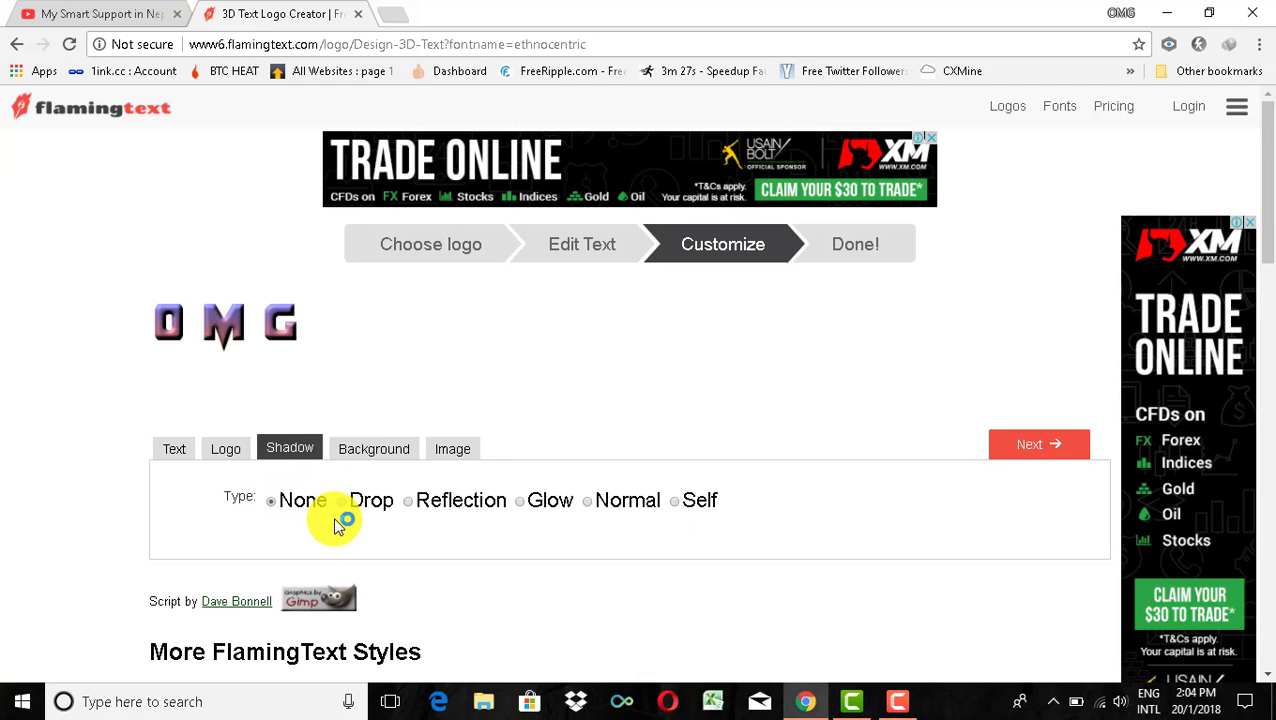
left_click(354, 455)
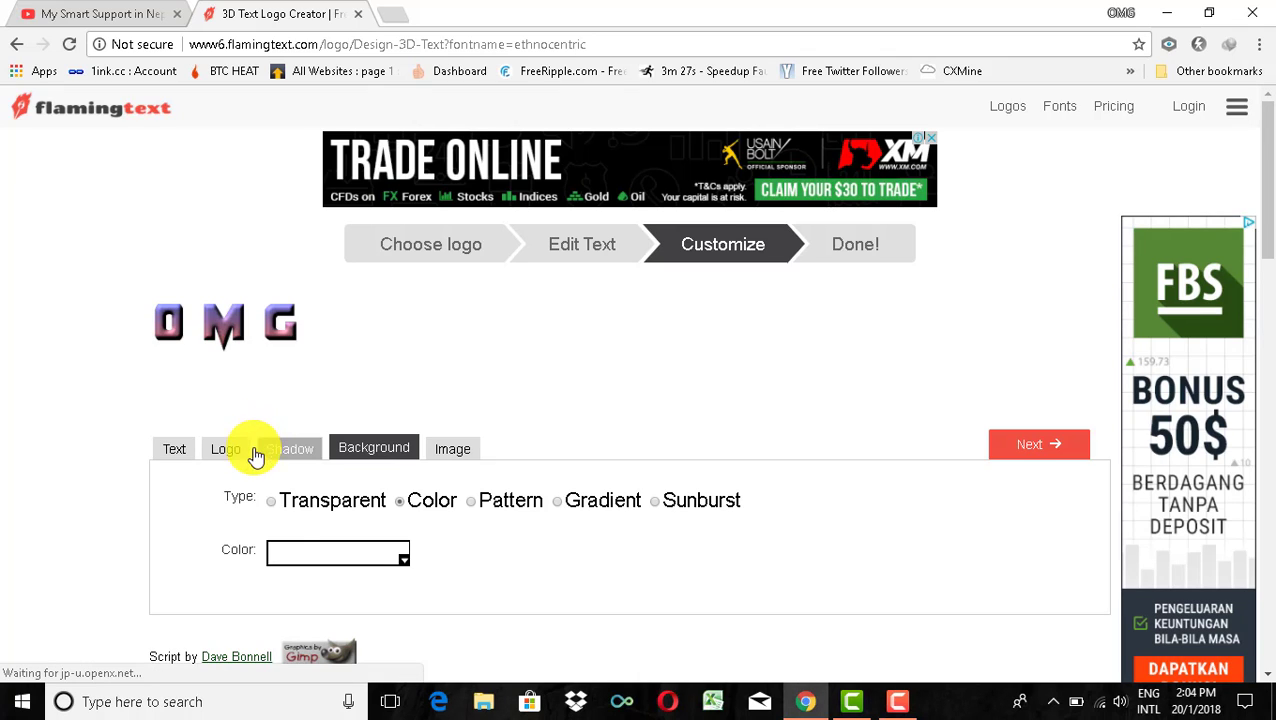
Step: Try Transparent, Color, Pattern and Gradient backgrounds, settling on Pattern
left_click(271, 503)
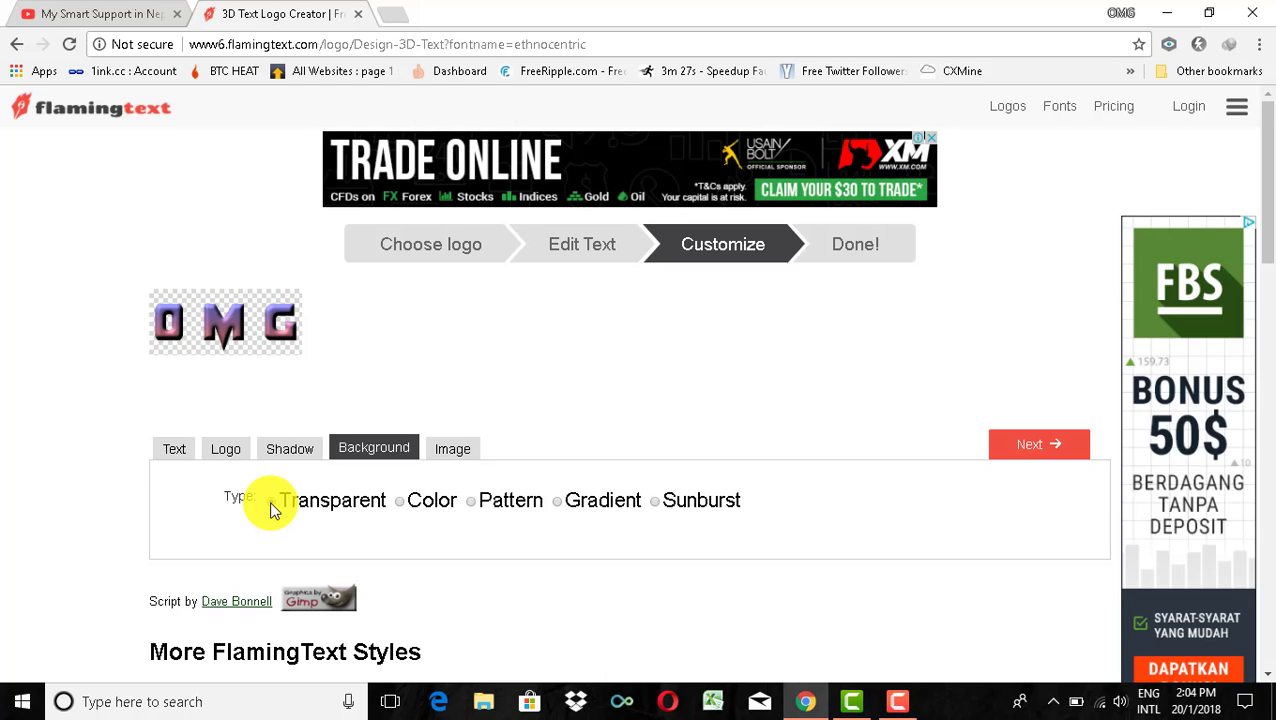
left_click(402, 506)
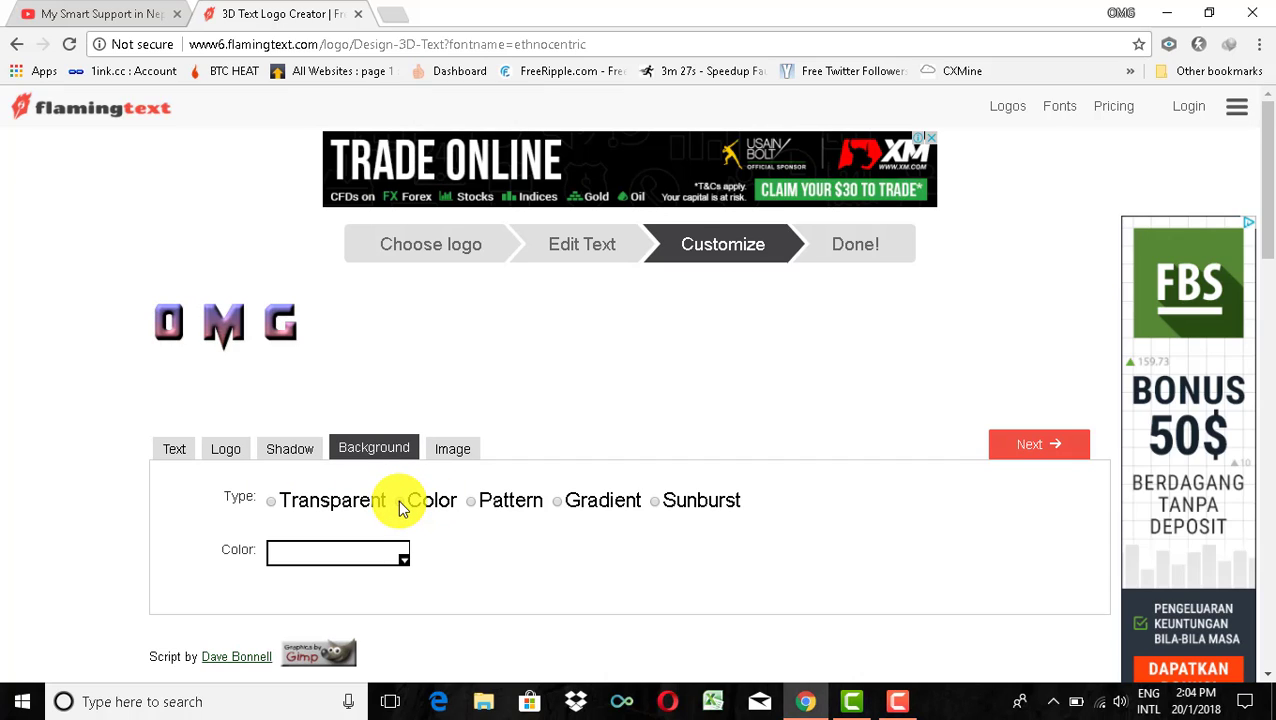
left_click(473, 507)
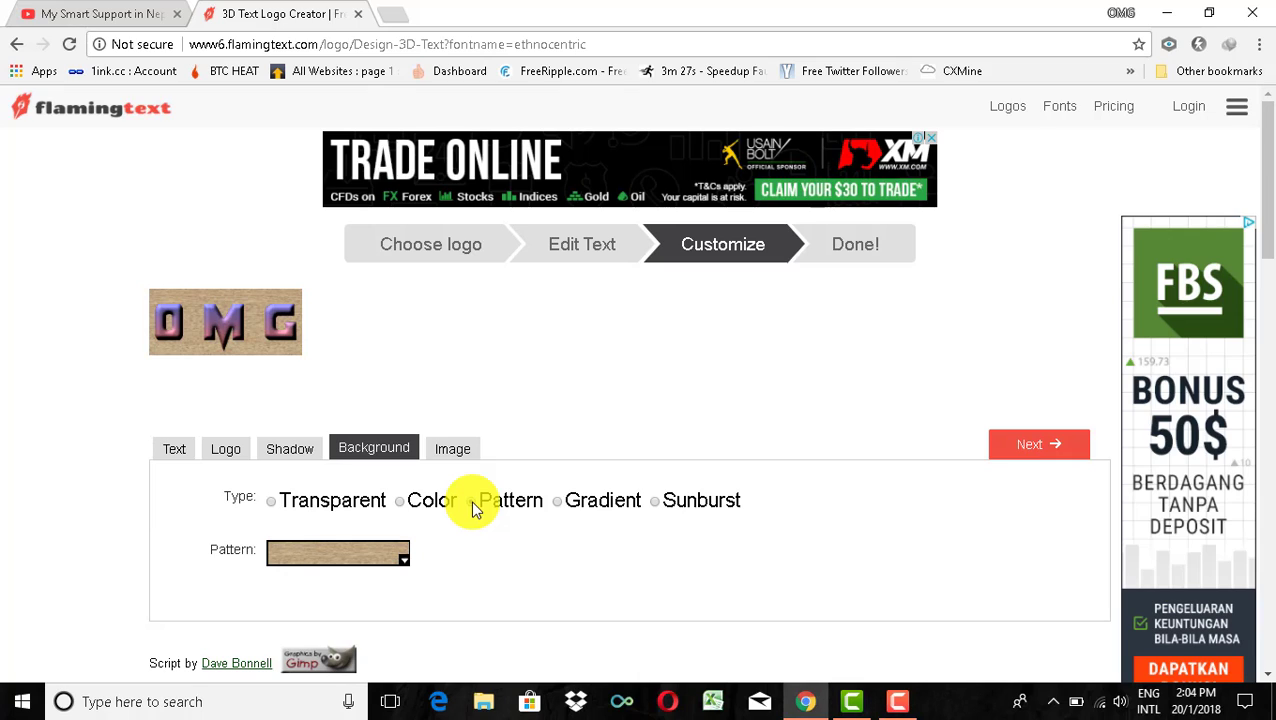
left_click(560, 505)
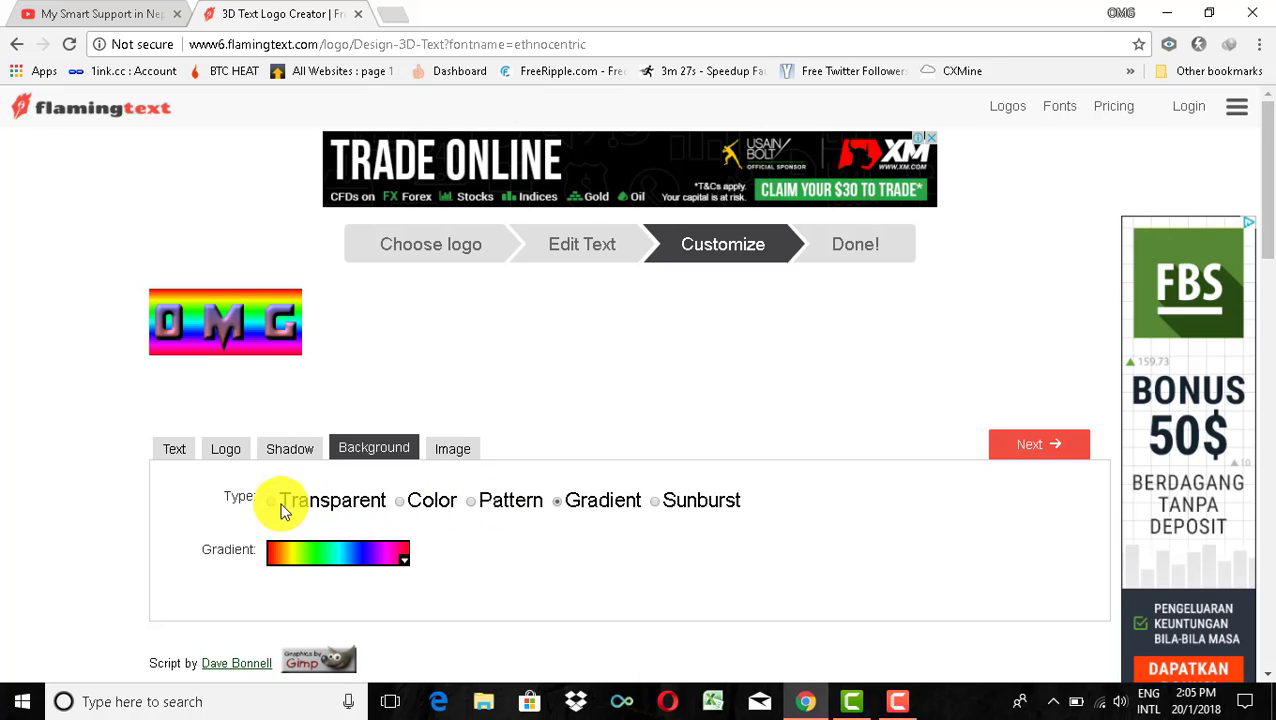
left_click(476, 503)
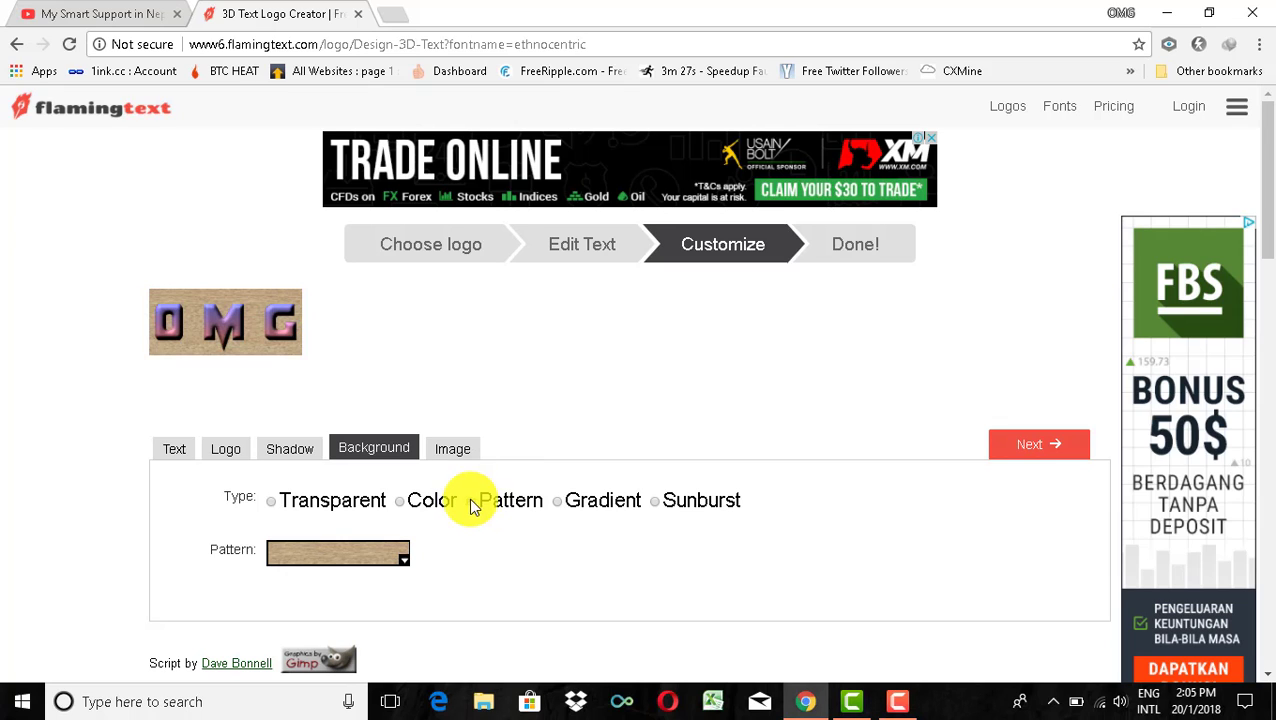
Step: Choose the dark Granite #1 pattern as the logo background
left_click(343, 556)
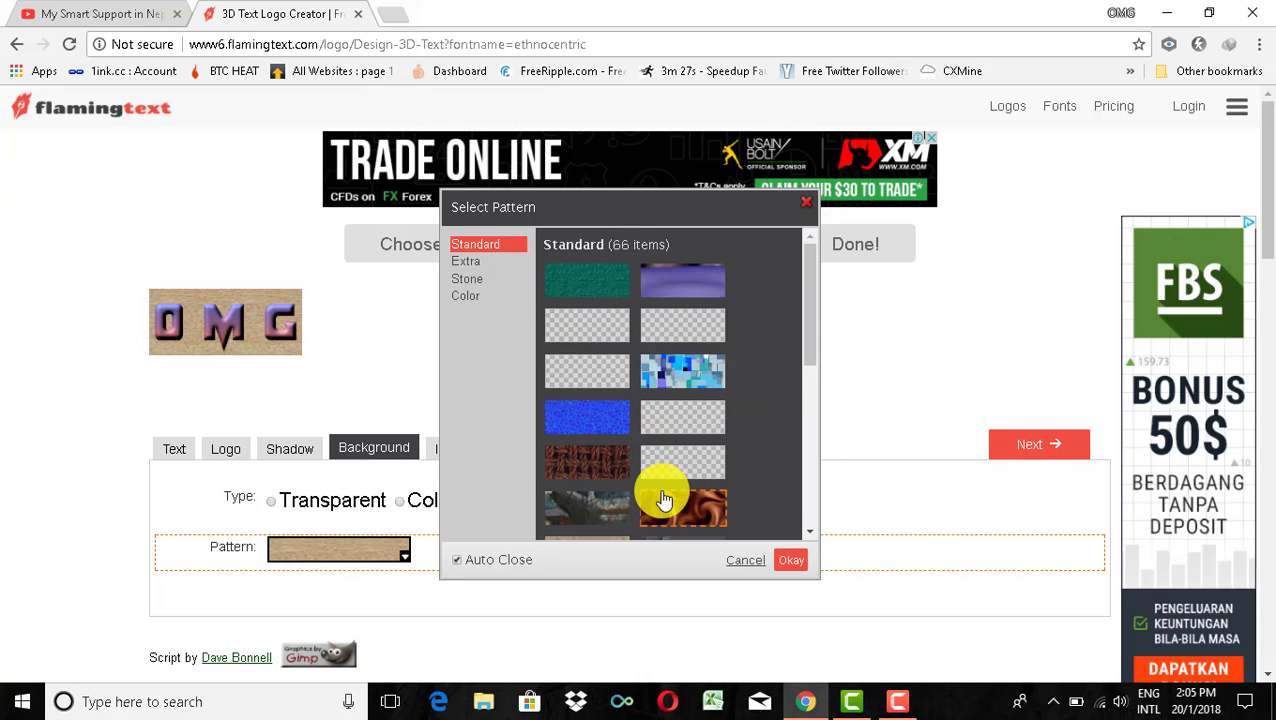
scroll(652, 490, "down", 1)
scroll(640, 494, "down", 2)
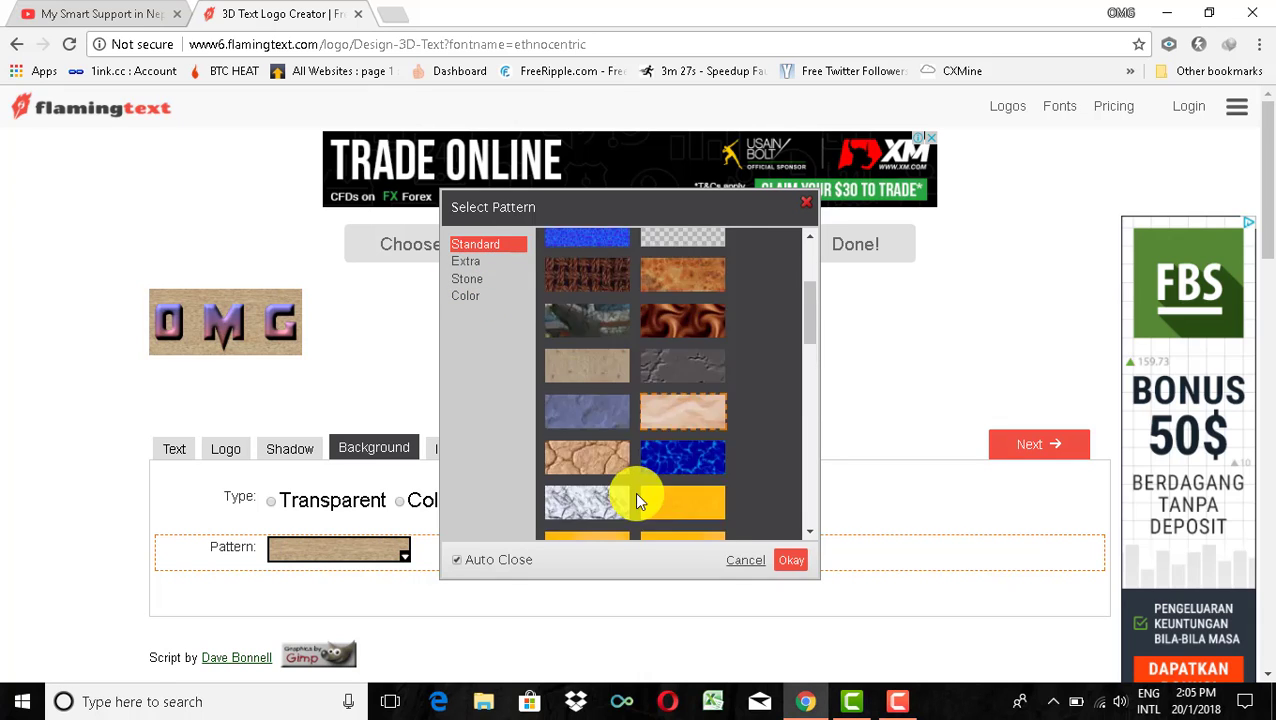
scroll(640, 480, "down", 2)
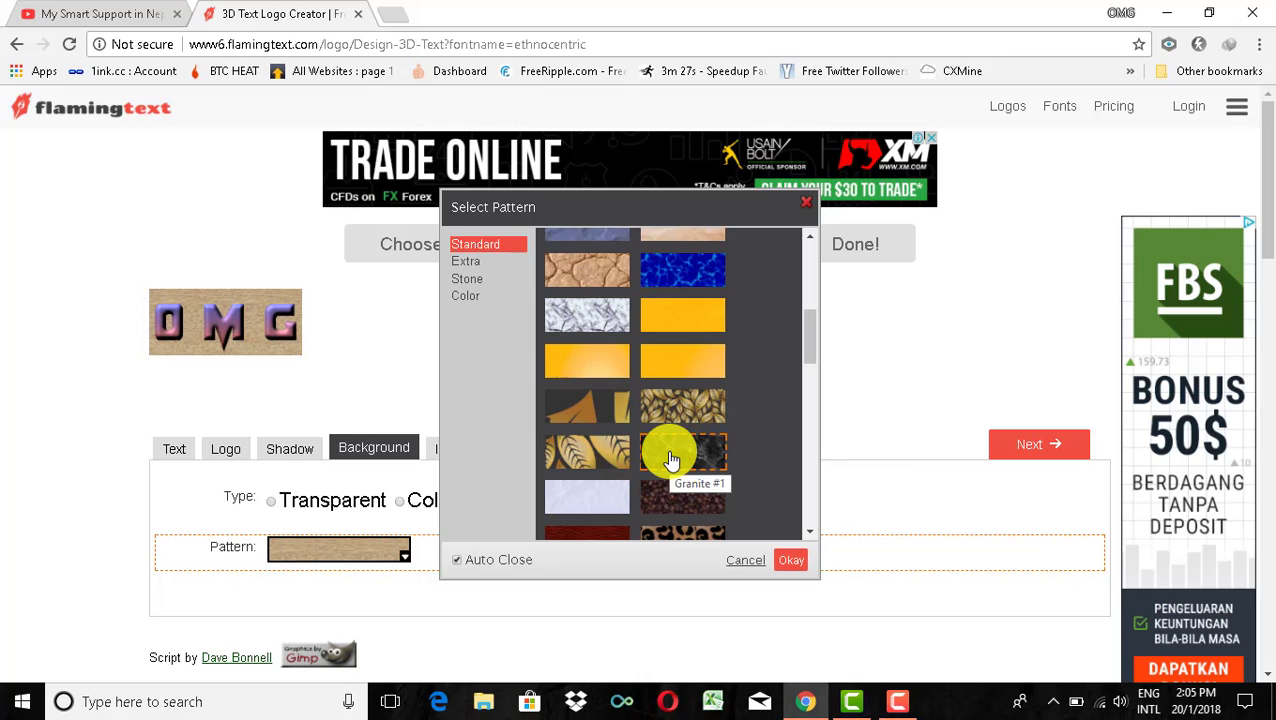
left_click(669, 456)
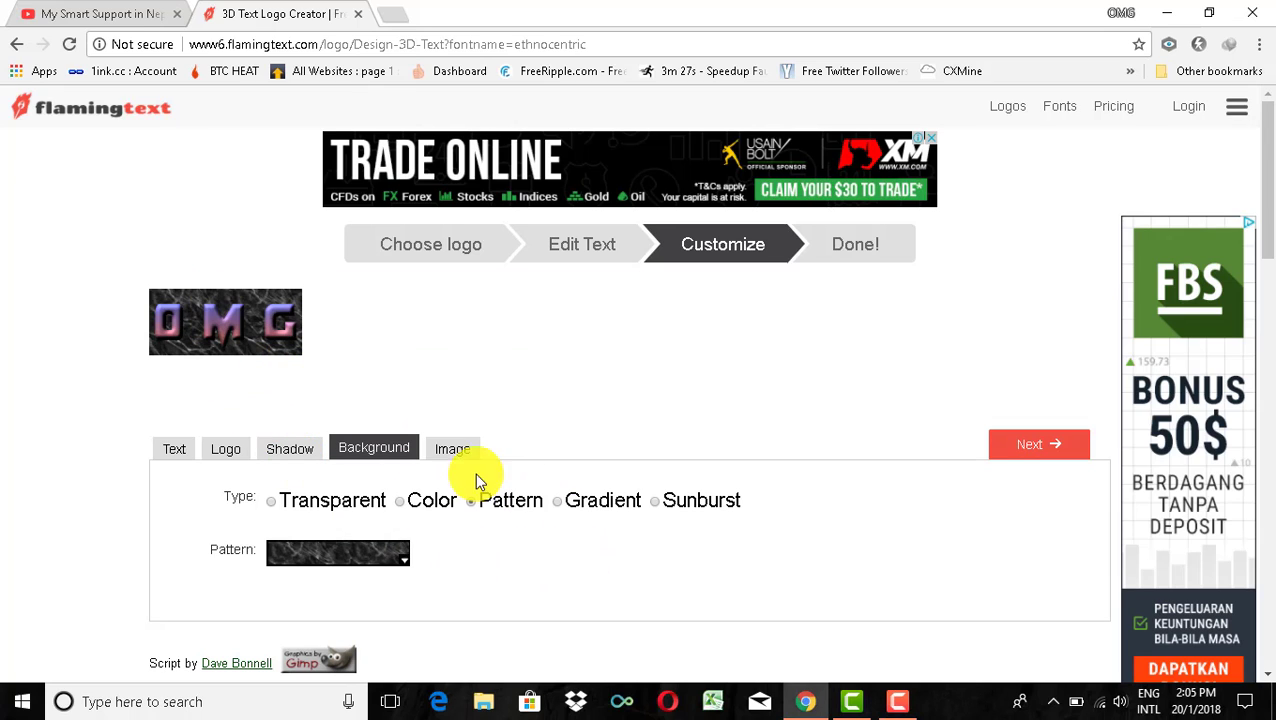
left_click(451, 453)
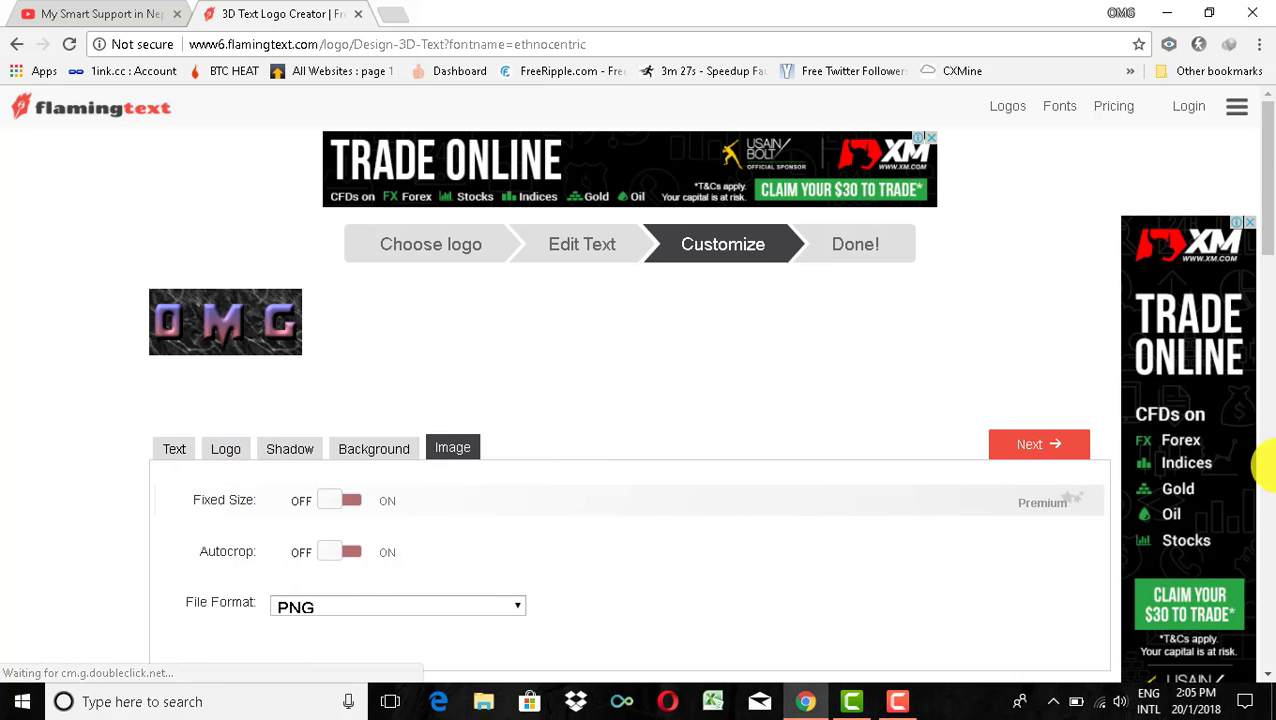
Step: Render the finished OMG logo and download it as a PNG
left_click(1036, 448)
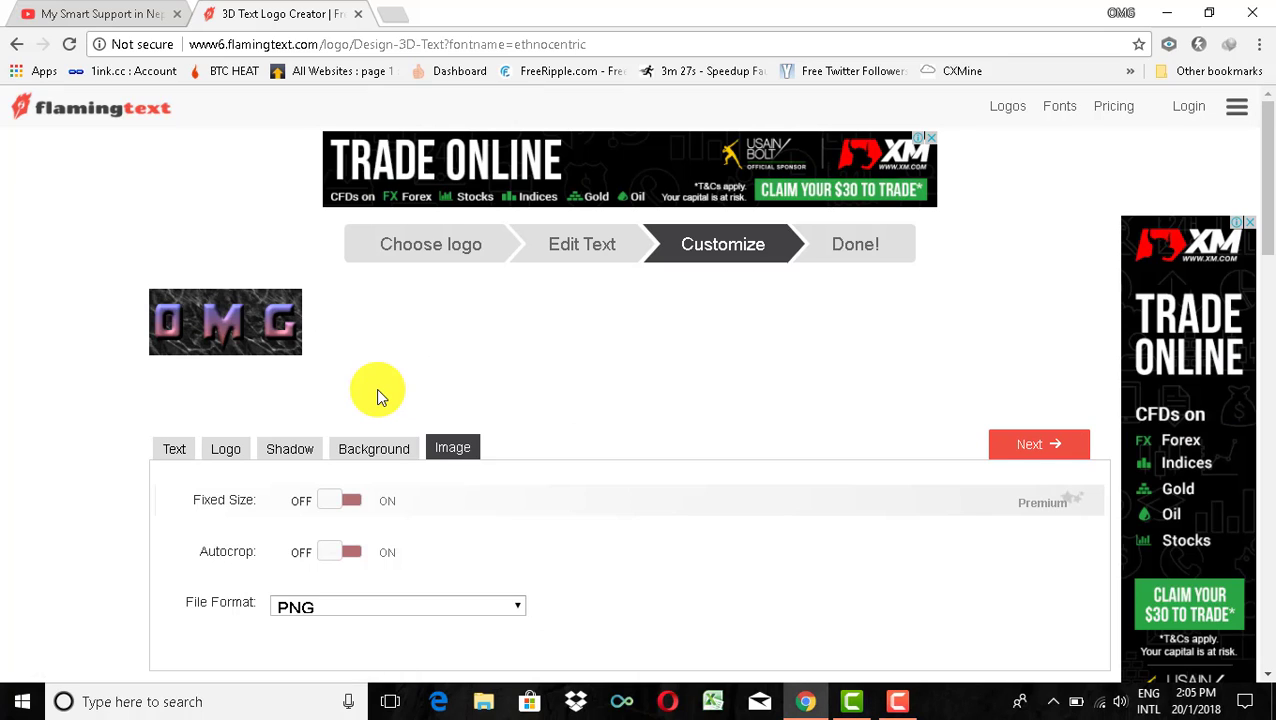
left_click(1027, 450)
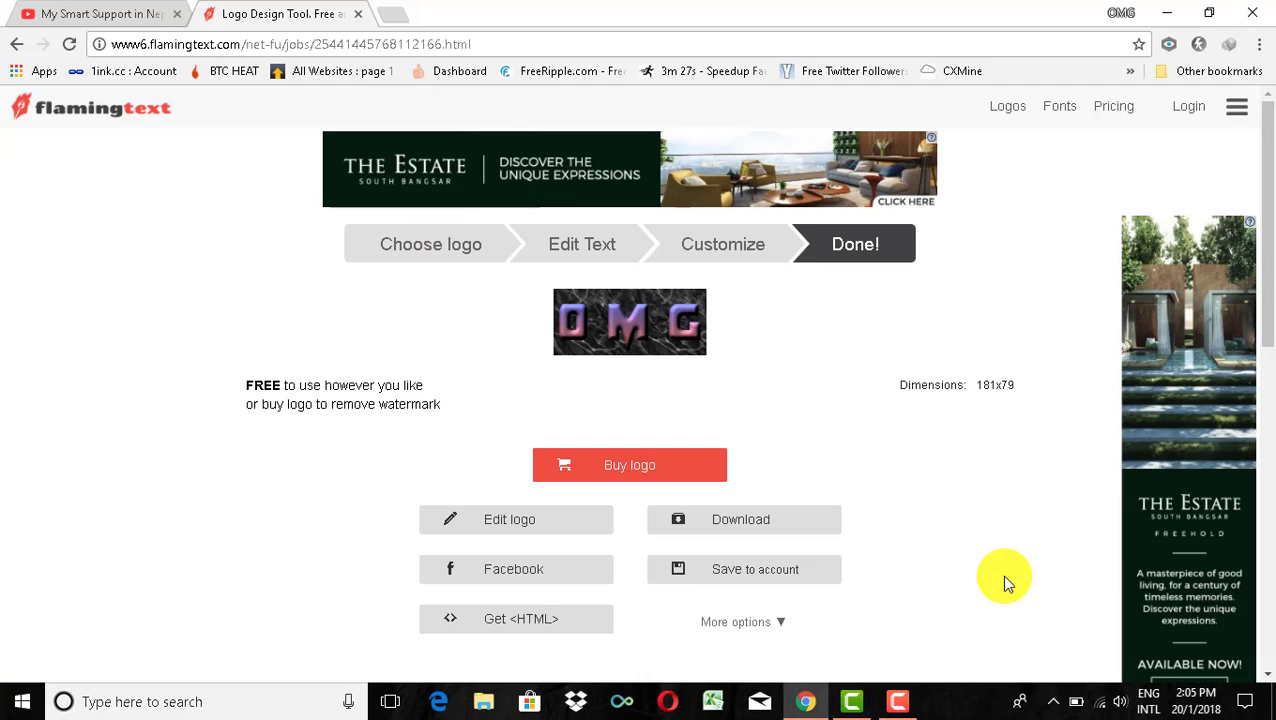
left_click(733, 527)
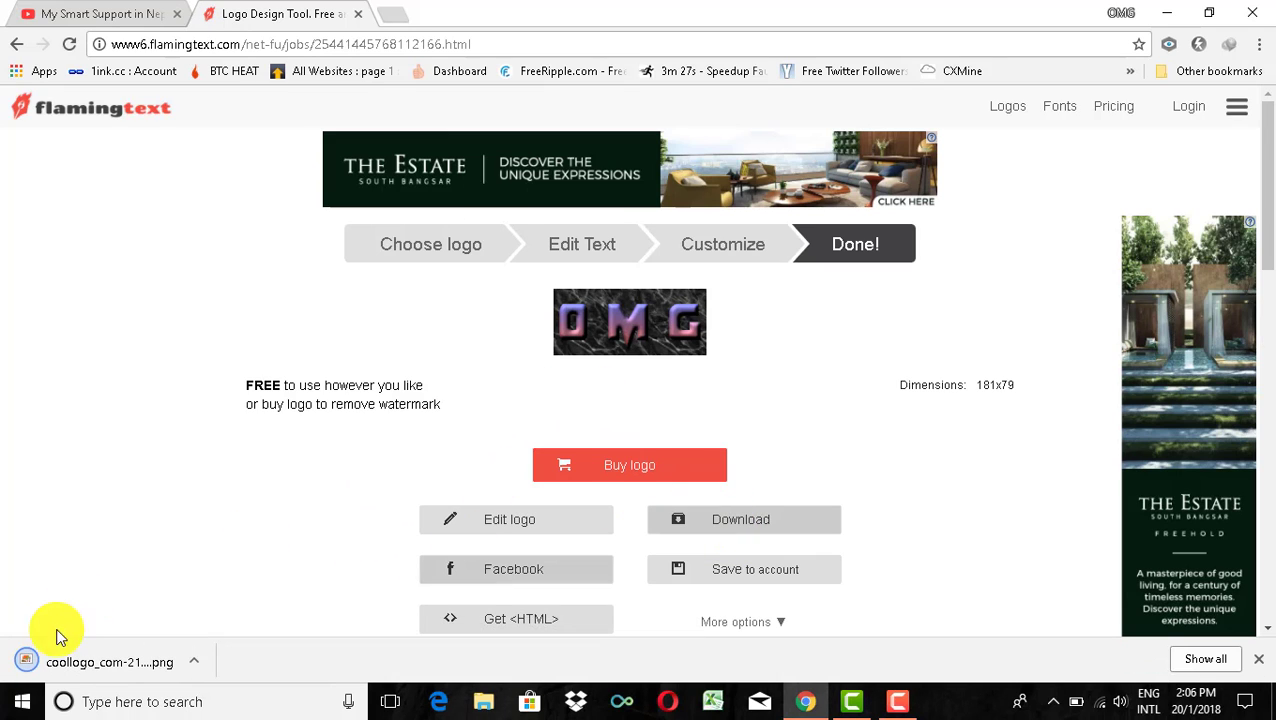
left_click(55, 668)
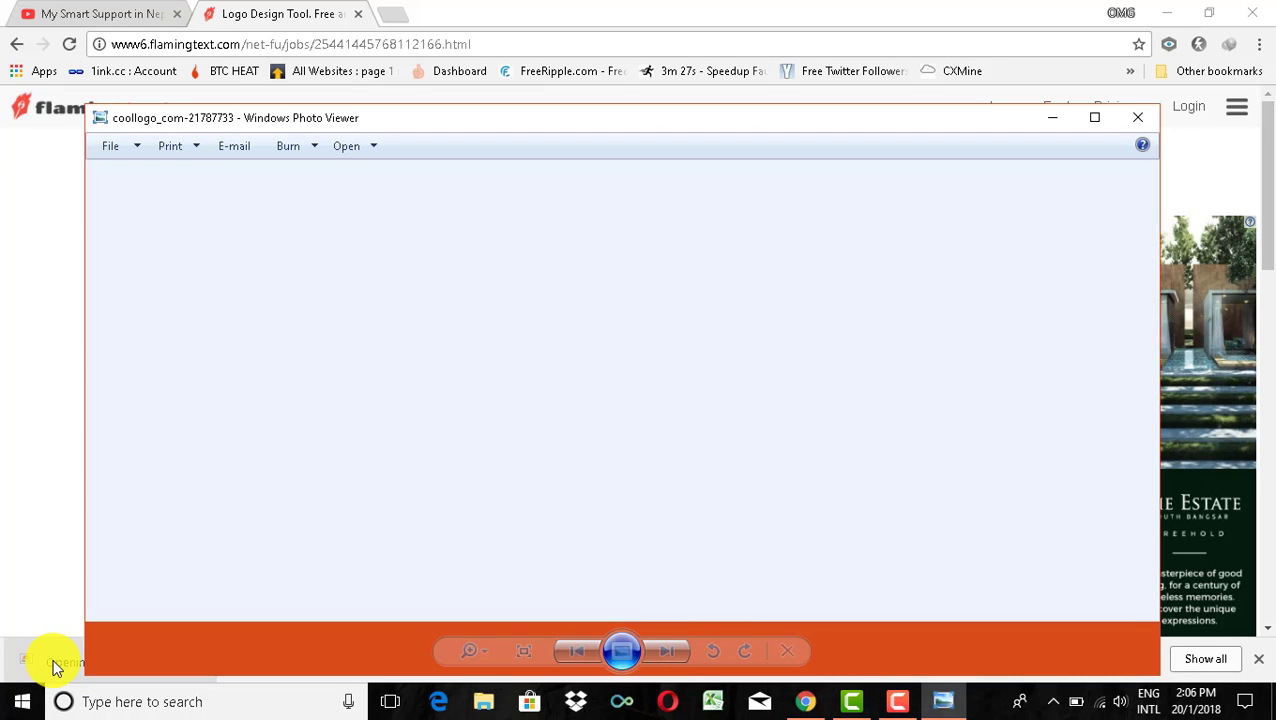
scroll(689, 440, "up", 2)
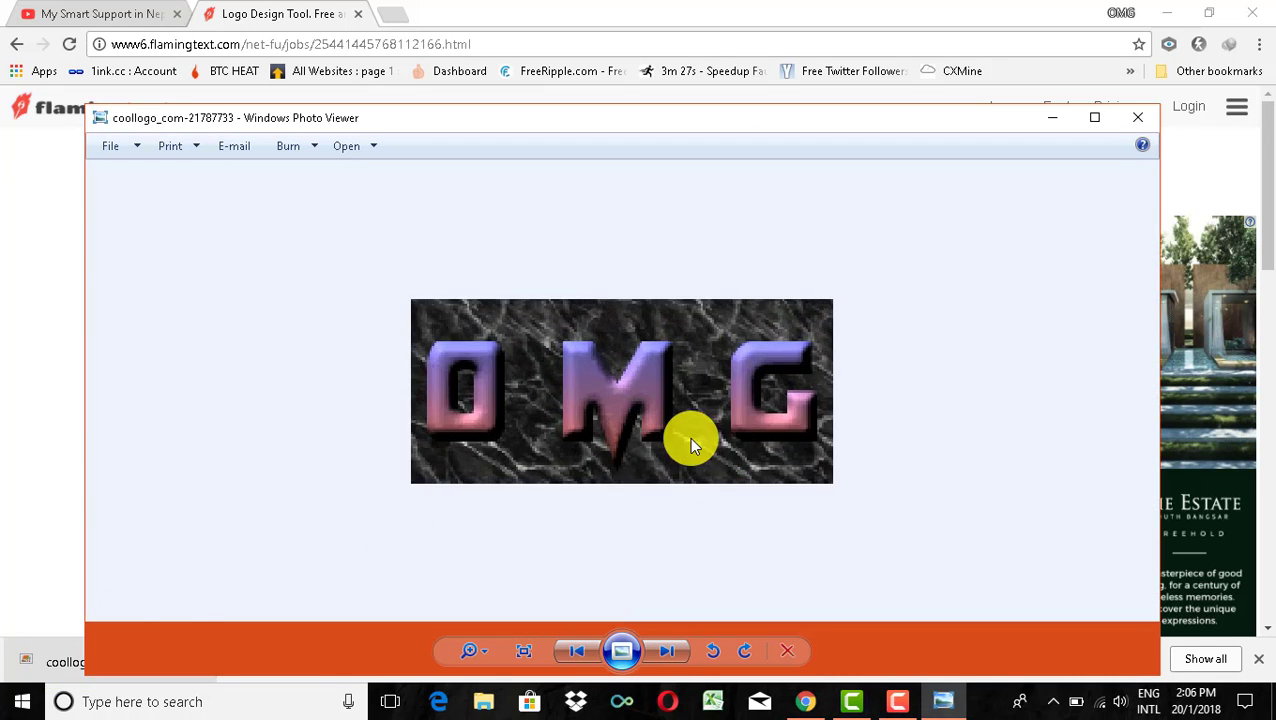
scroll(689, 442, "down", 2)
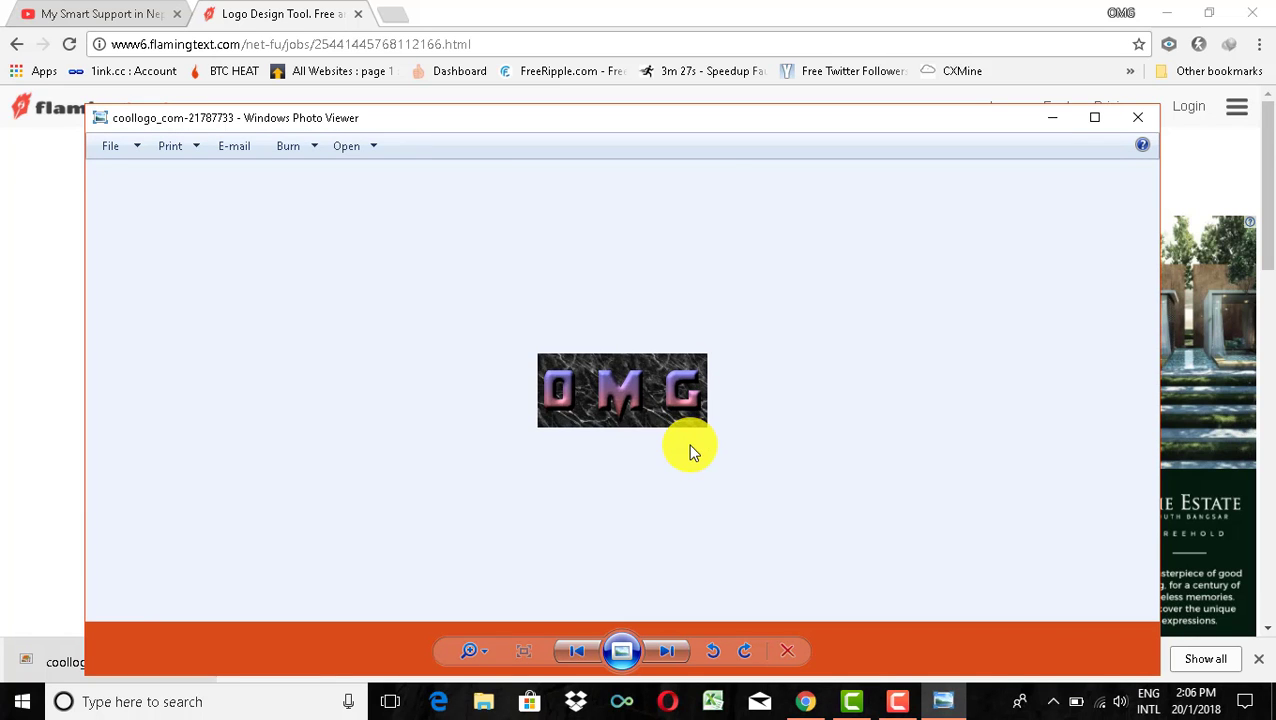
scroll(685, 440, "up", 3)
scroll(687, 440, "down", 1)
scroll(687, 441, "down", 2)
scroll(687, 443, "up", 3)
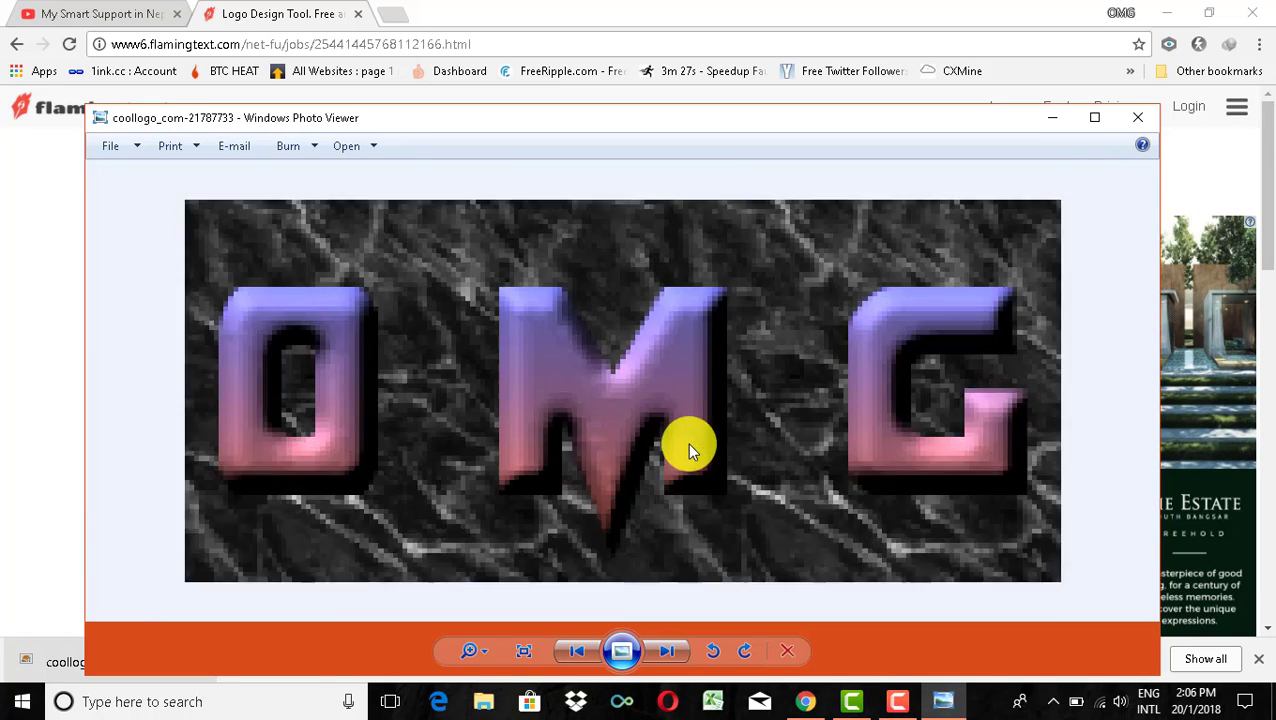
scroll(690, 447, "down", 3)
scroll(693, 450, "up", 2)
scroll(694, 458, "down", 3)
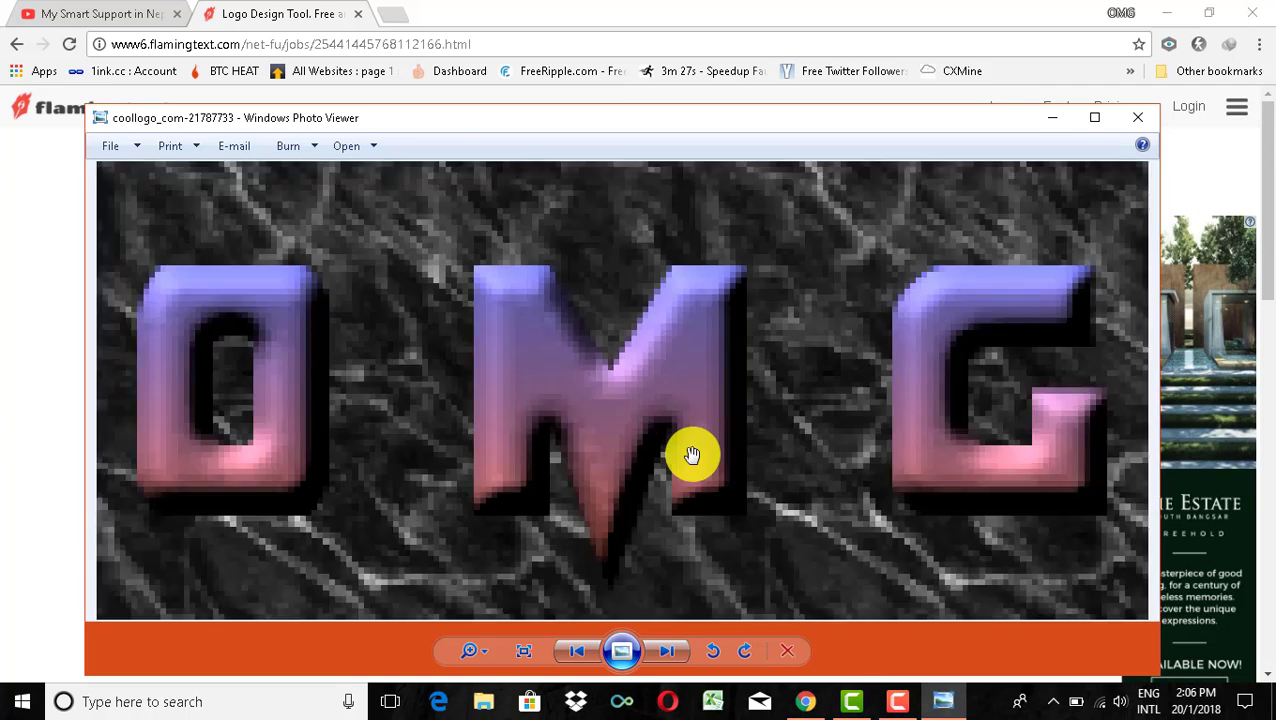
scroll(690, 460, "down", 3)
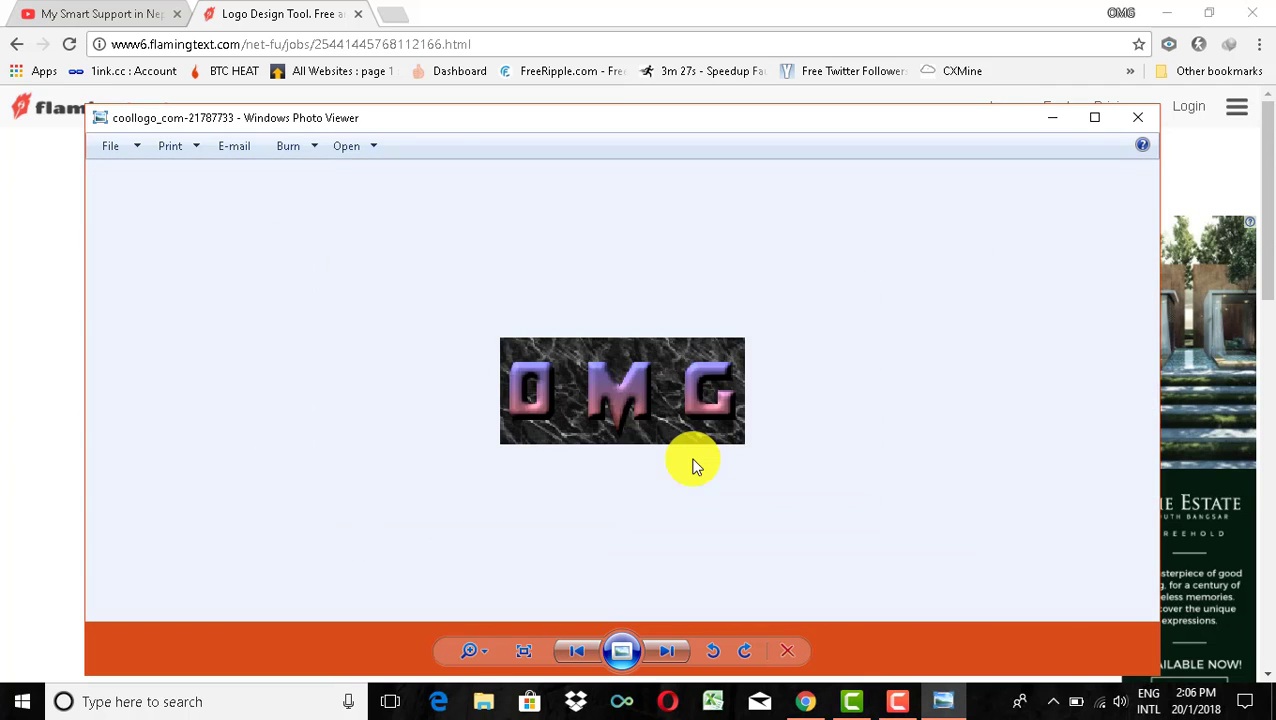
left_click(1134, 119)
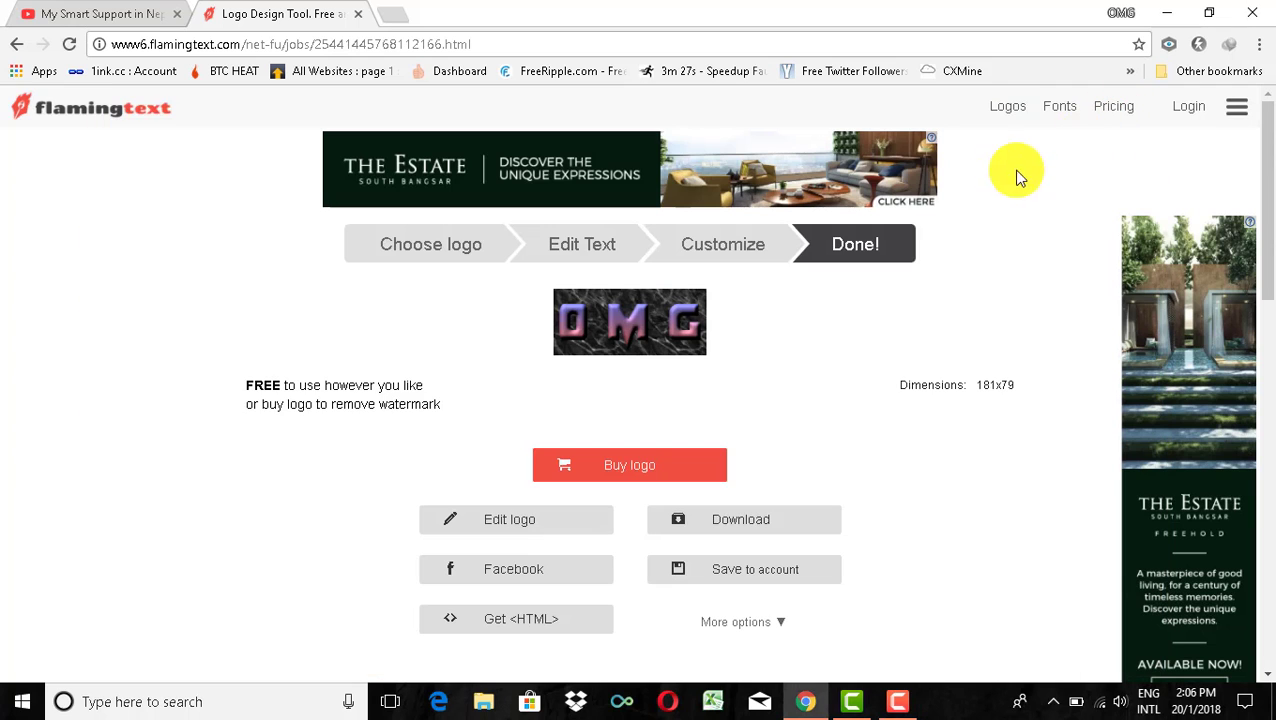
Step: Leave the Done! page and return to the FlamingText home page via its logo
left_click_drag(1018, 384, 907, 412)
left_click(907, 412)
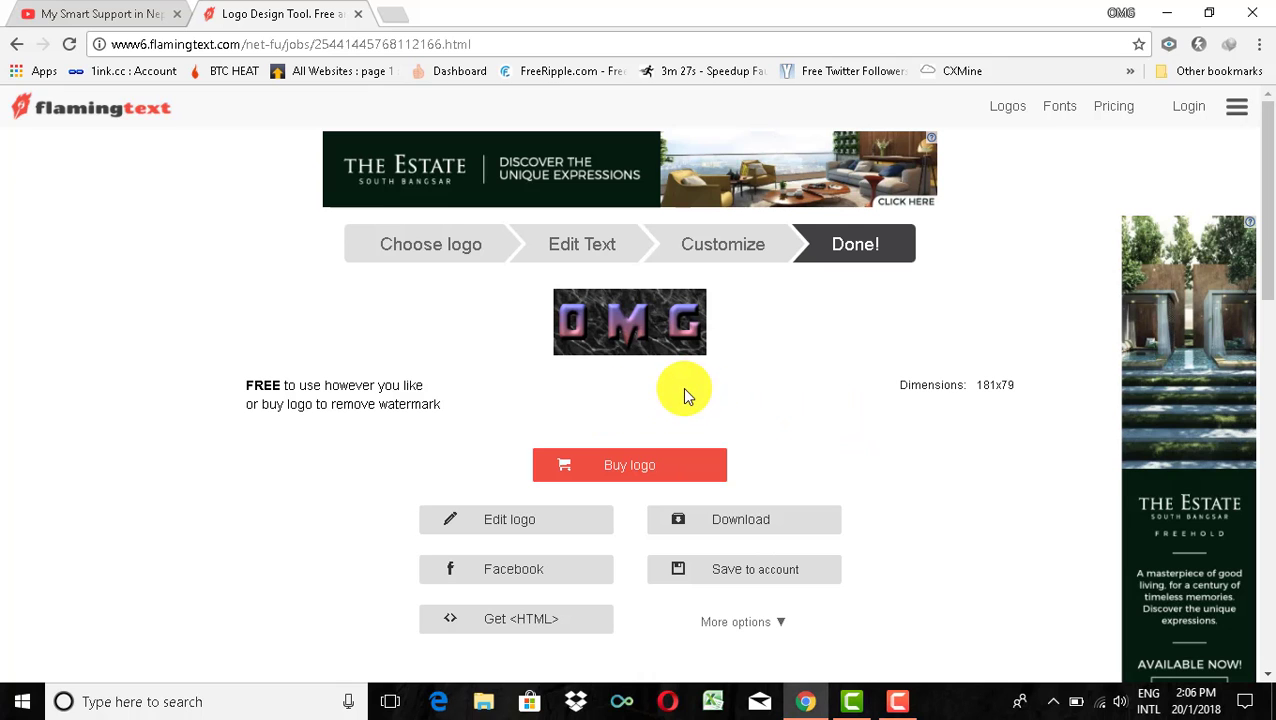
scroll(683, 398, "down", 3)
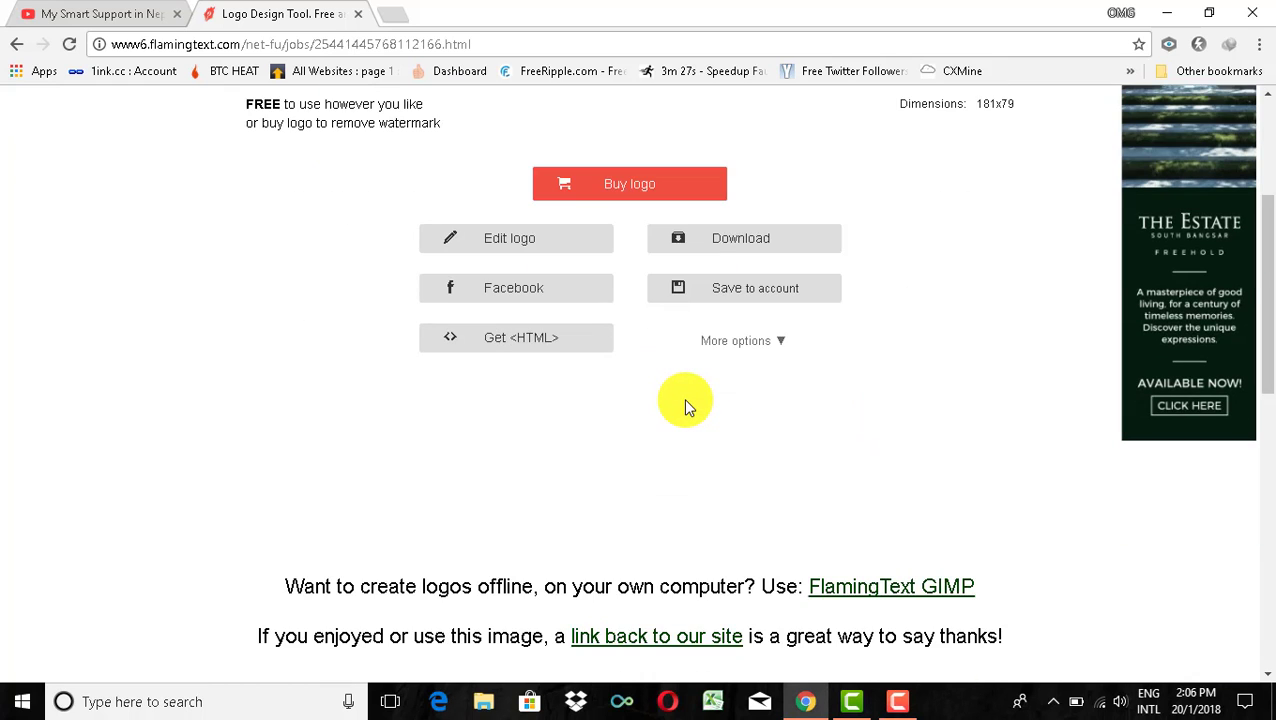
scroll(665, 418, "down", 4)
scroll(661, 412, "up", 10)
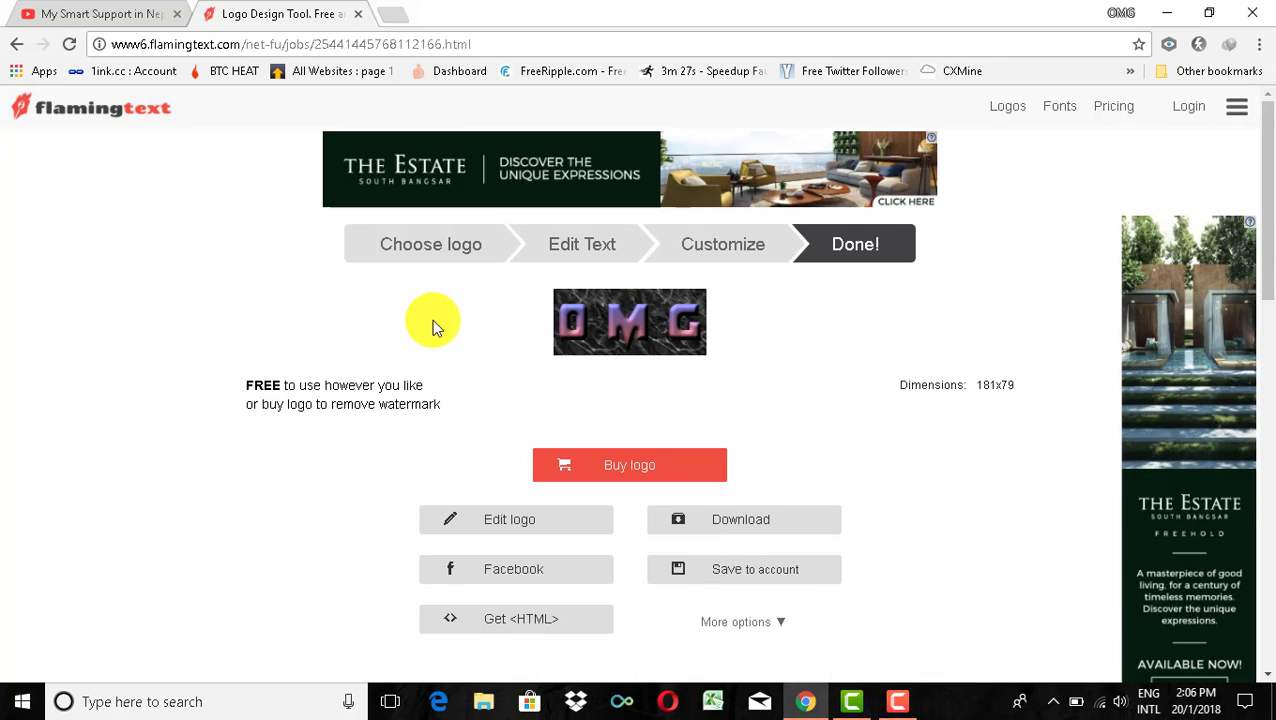
left_click(135, 125)
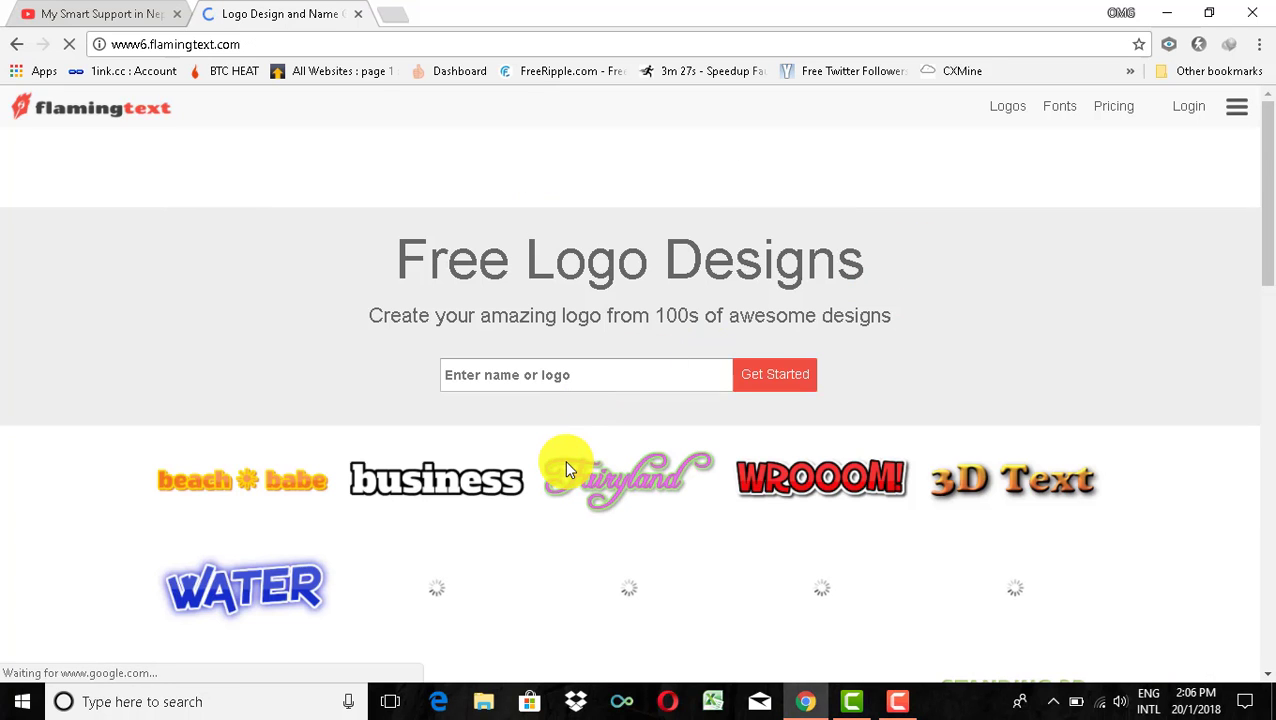
Step: Go to page 3 of the Free Logo Designs gallery and scroll through its styles
scroll(425, 510, "down", 1)
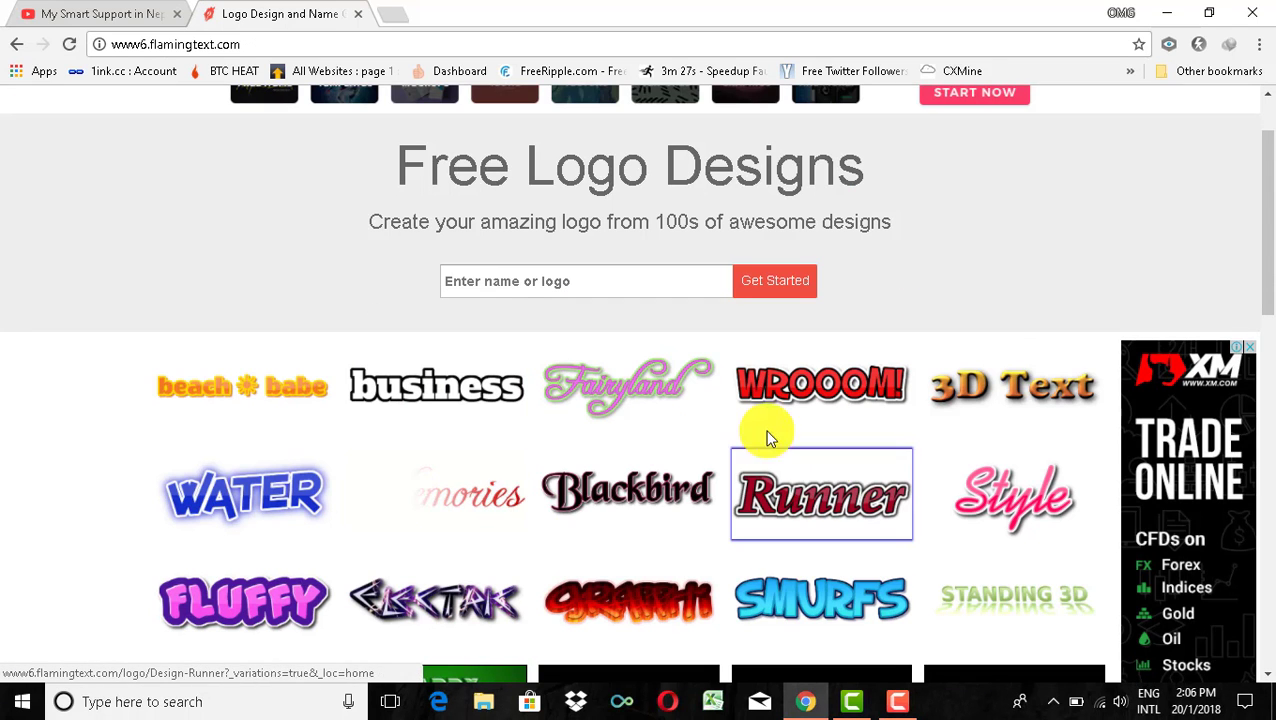
scroll(1020, 525, "down", 3)
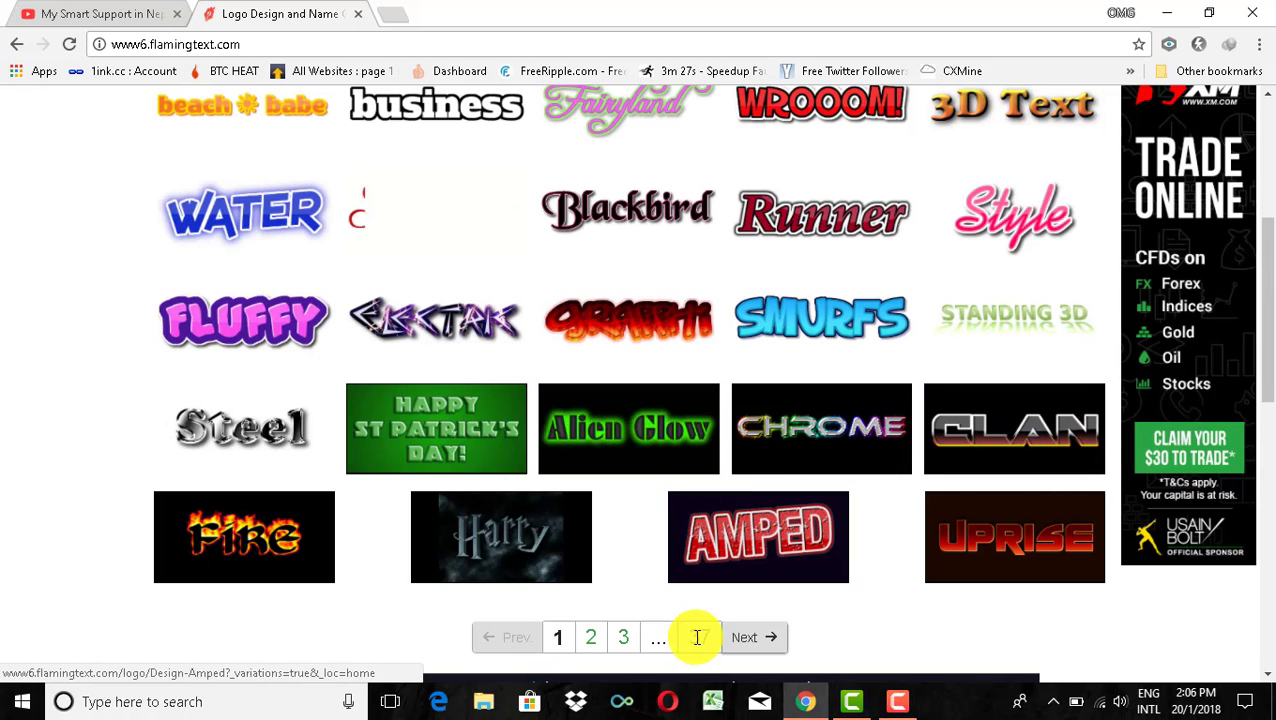
left_click(626, 640)
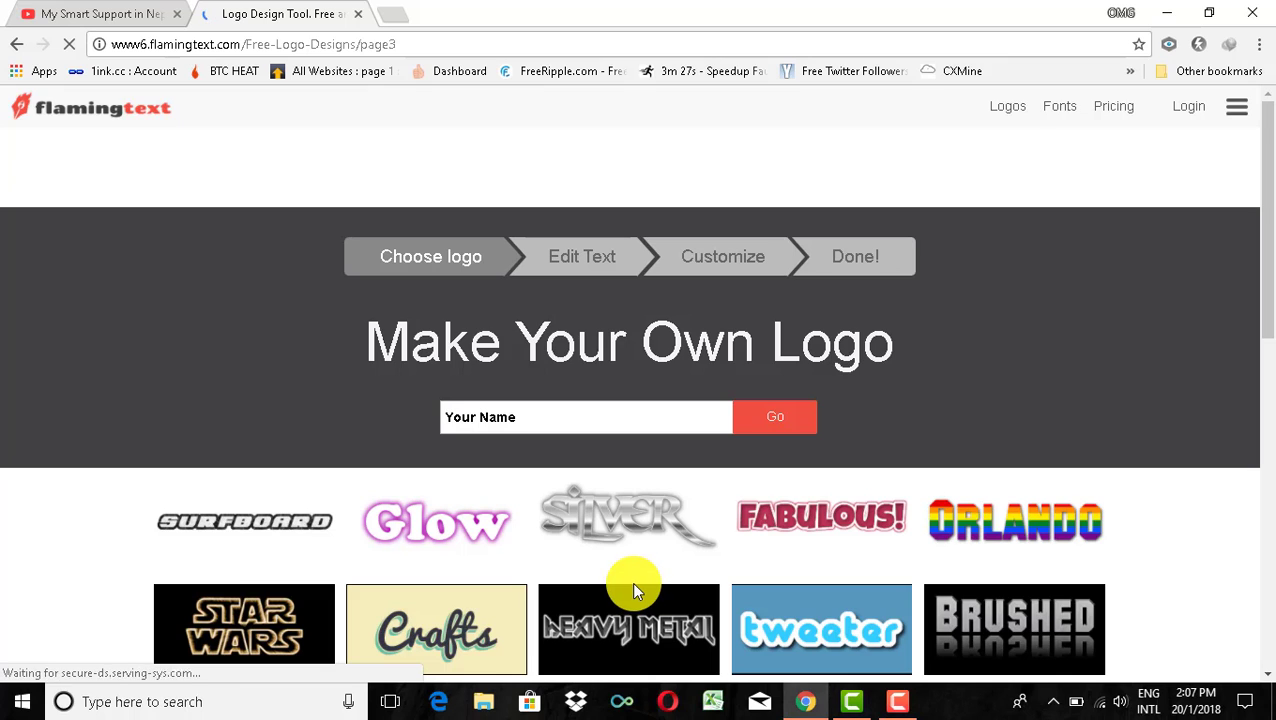
scroll(692, 593, "down", 1)
scroll(760, 300, "down", 3)
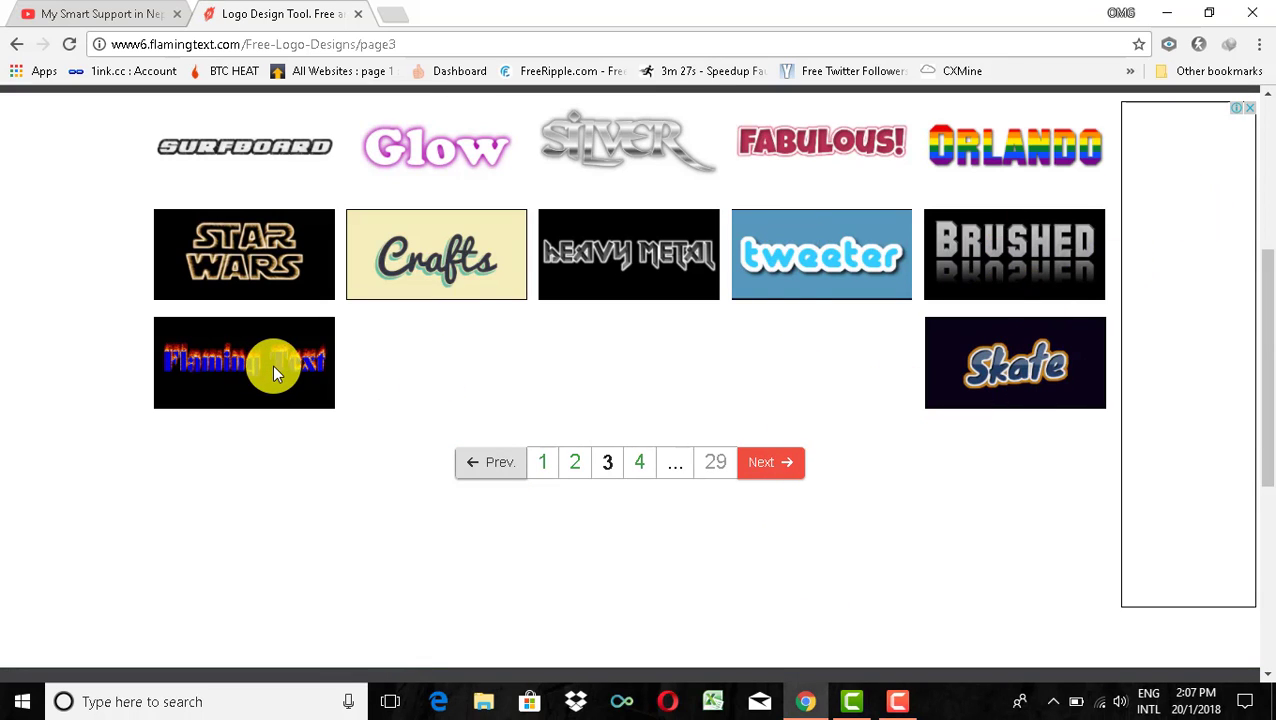
scroll(275, 366, "up", 1)
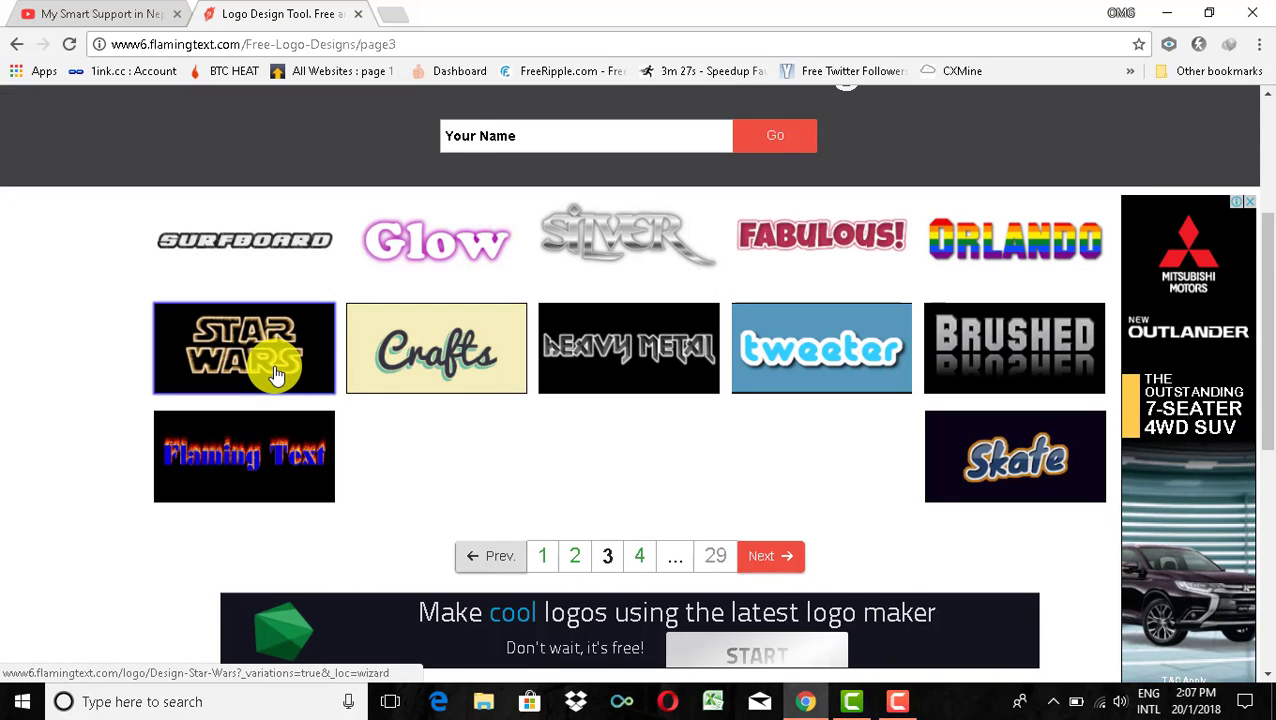
scroll(290, 365, "up", 2)
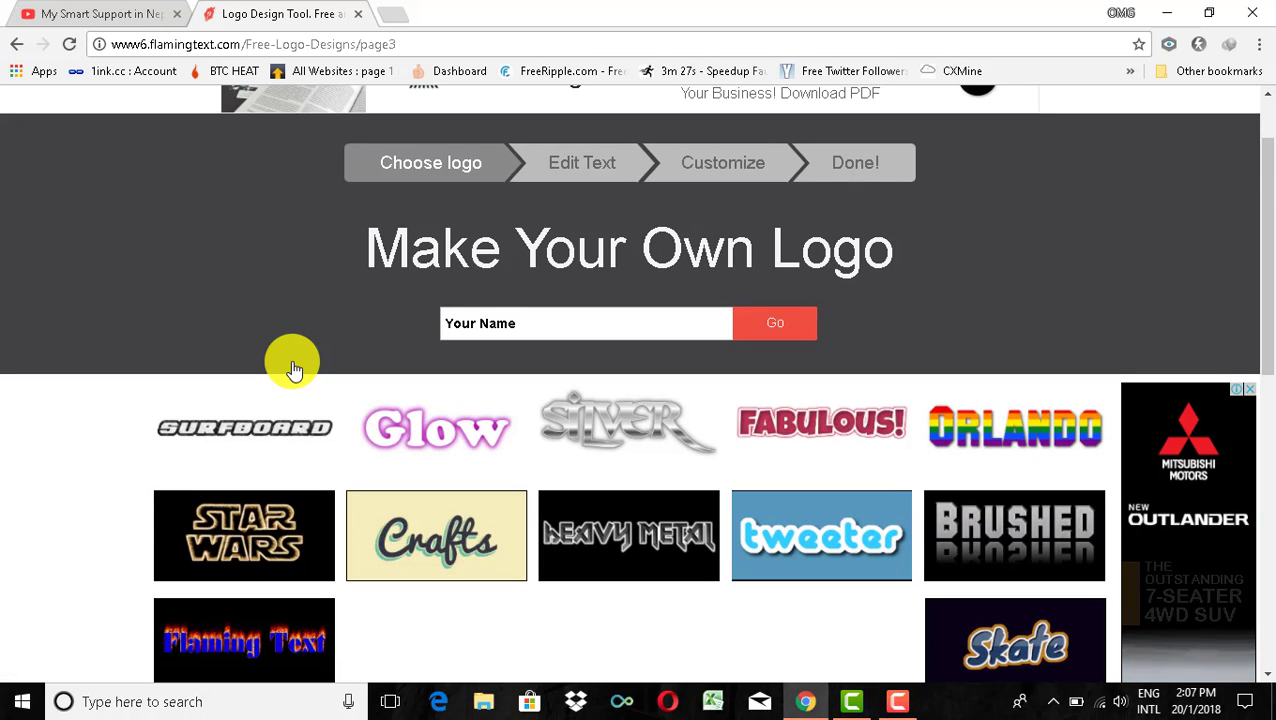